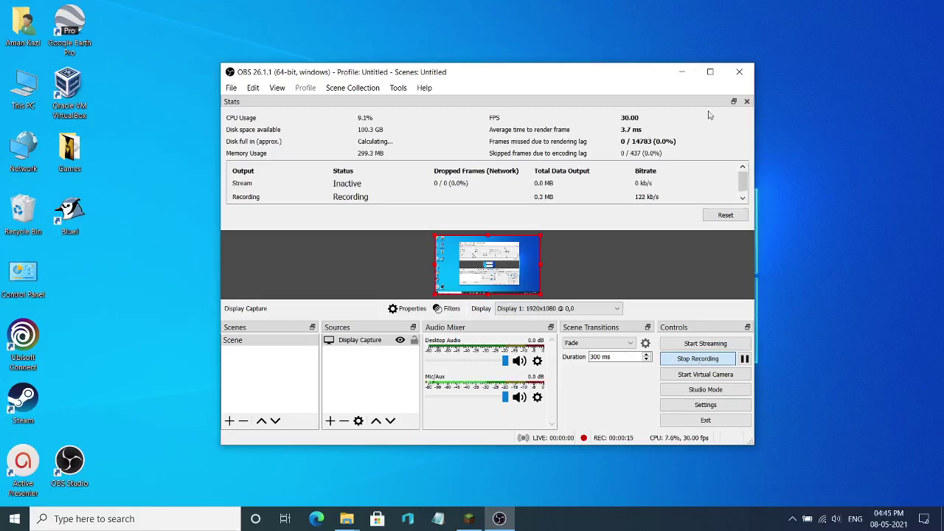
# - Open the Downloads folder from the desktop and extract the Modpack WinRAR archive inside it
pyautogui.click(680, 73)
pyautogui.doubleClick(586, 96)
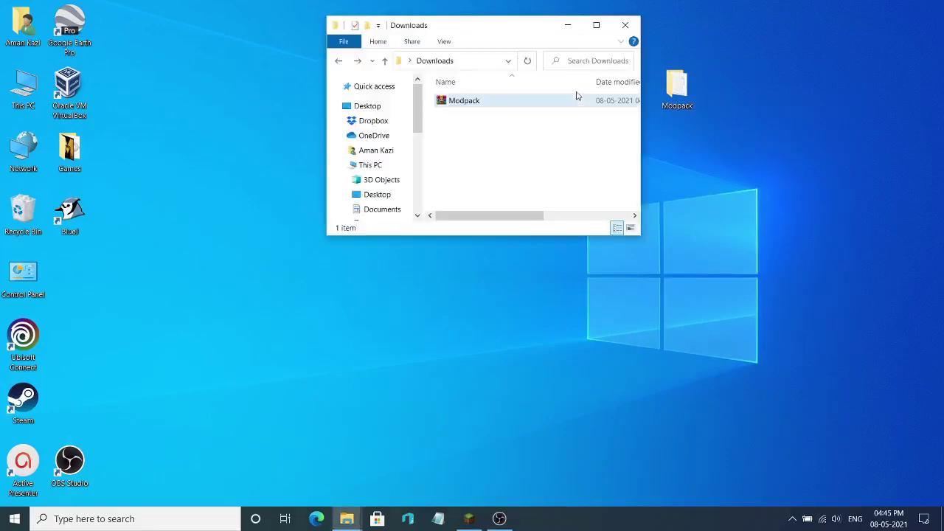
pyautogui.doubleClick(500, 34)
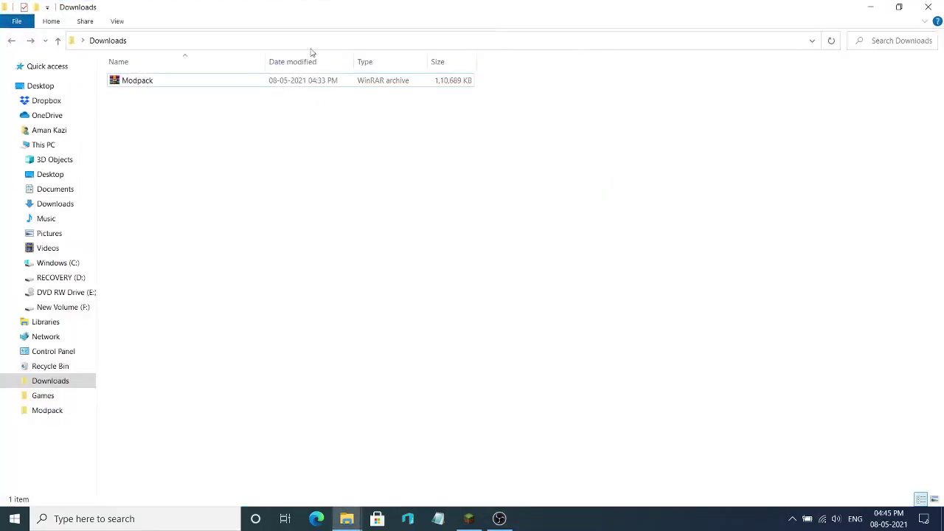
pyautogui.click(141, 80)
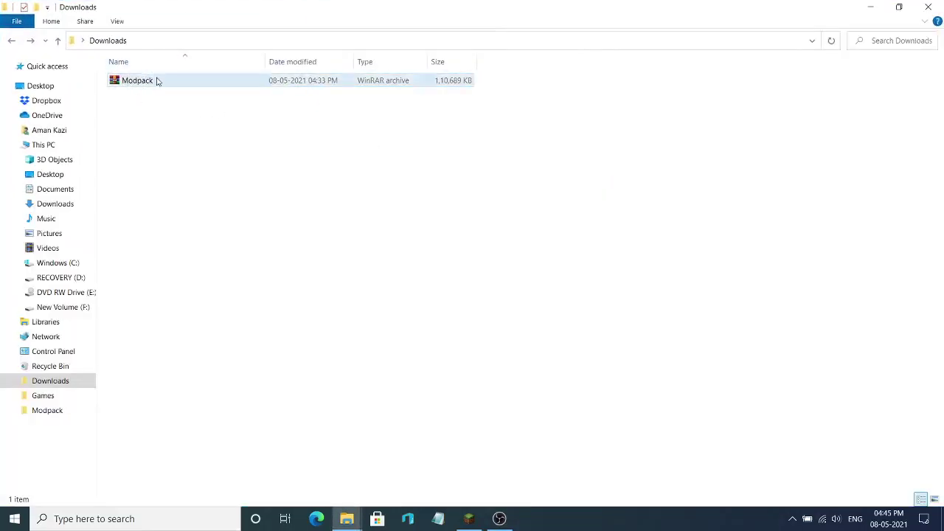
pyautogui.rightClick(156, 80)
pyautogui.click(145, 83)
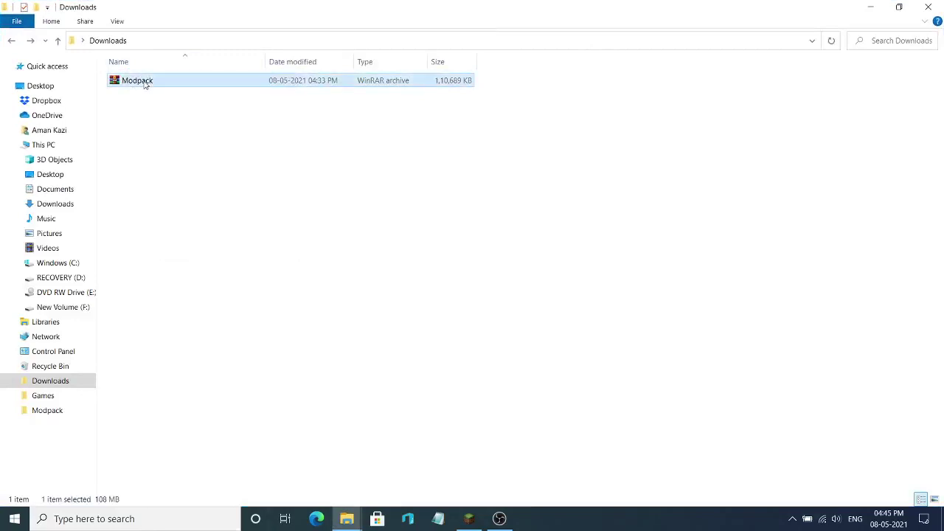
pyautogui.rightClick(145, 84)
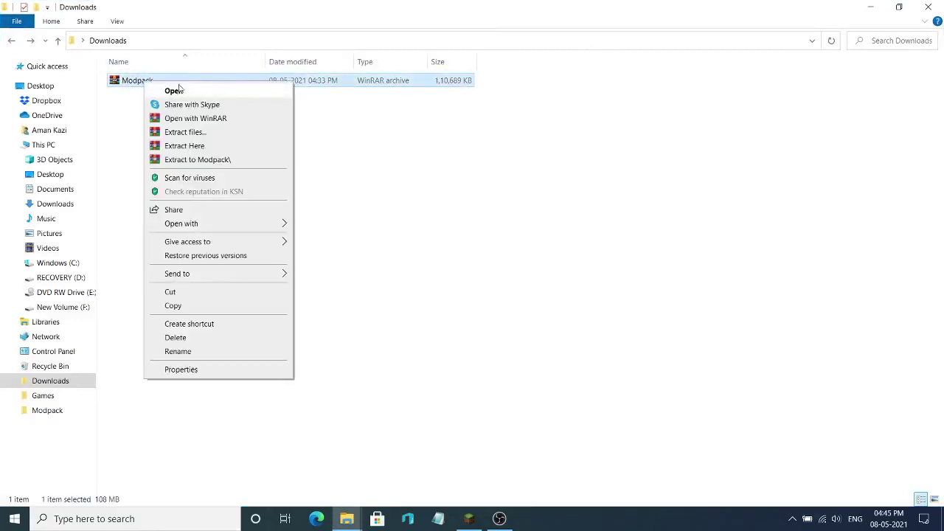
pyautogui.click(206, 150)
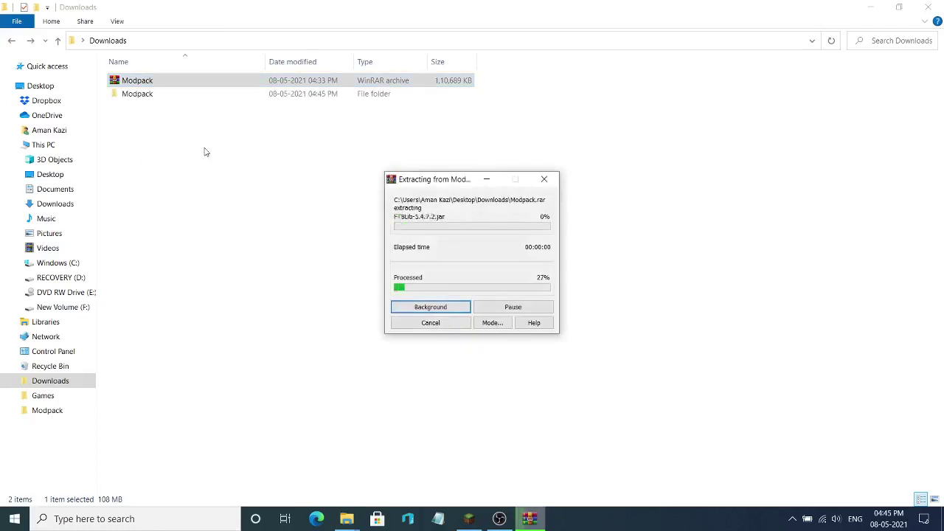
# - Examine the contents of the mods, Flan and config folders inside the extracted Modpack folder
pyautogui.doubleClick(140, 98)
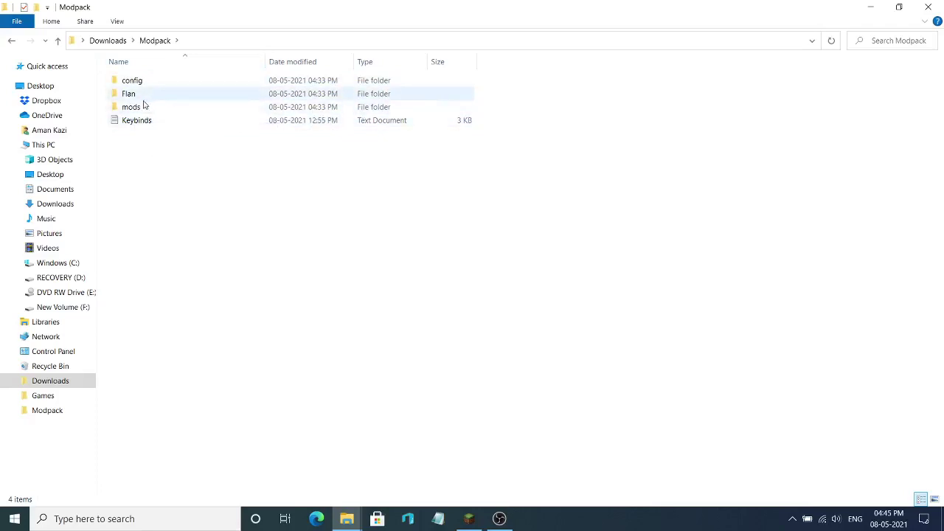
pyautogui.doubleClick(144, 108)
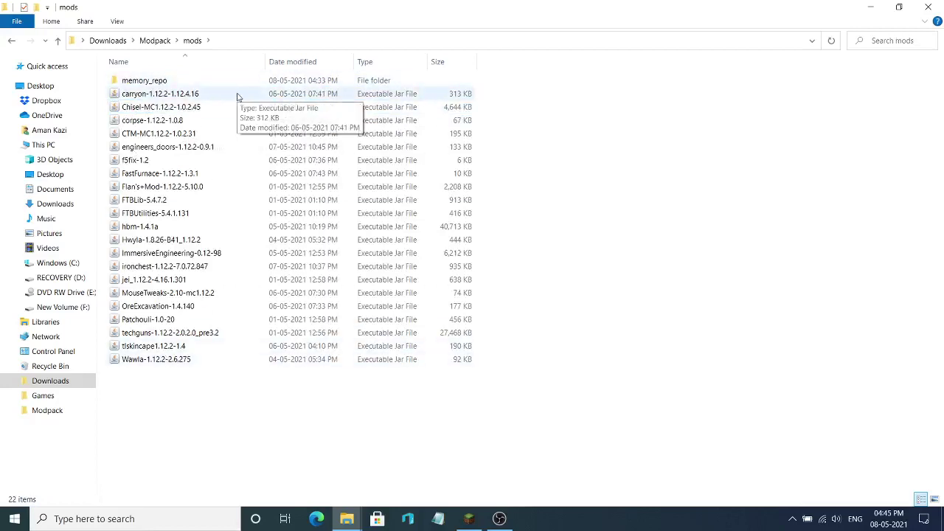
pyautogui.hotkey('alt', 'Left')
pyautogui.click(127, 94)
pyautogui.doubleClick(126, 93)
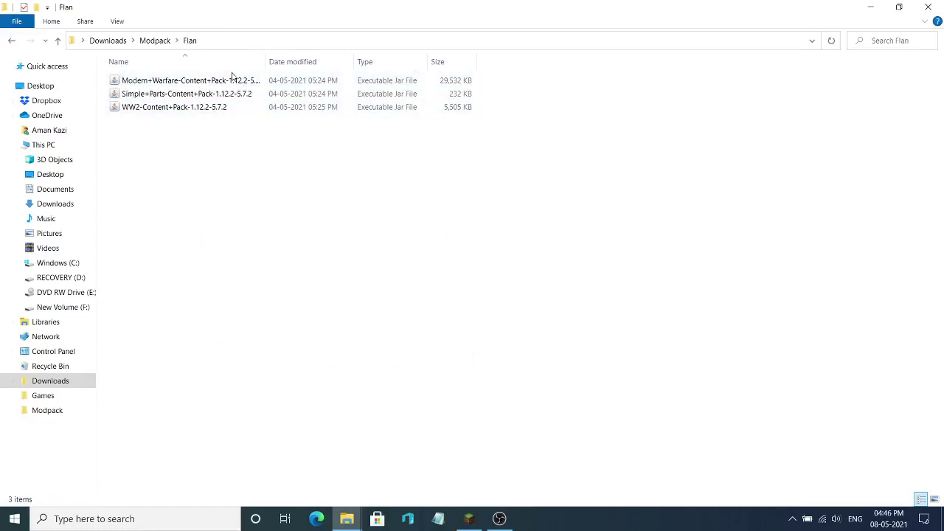
pyautogui.click(12, 41)
pyautogui.doubleClick(152, 83)
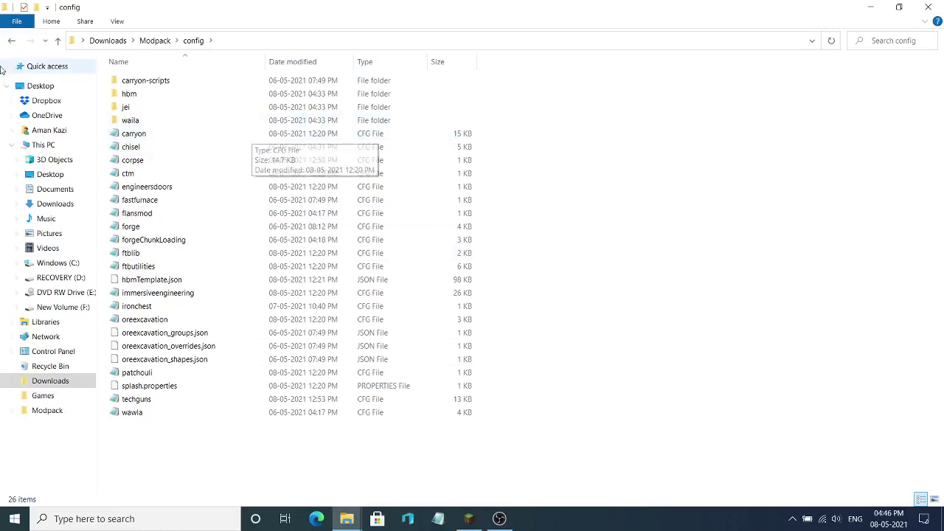
pyautogui.click(11, 40)
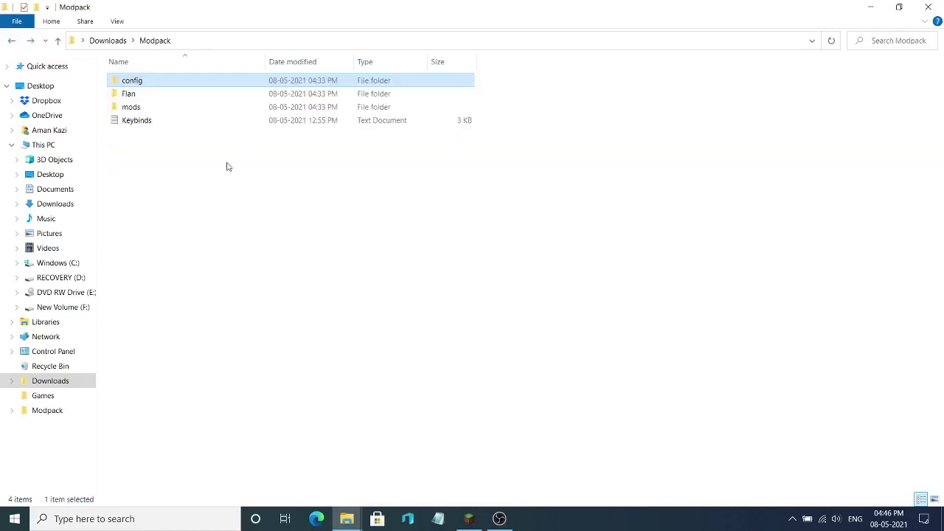
# - View the Keybinds text document in the Modpack folder, close it and return to the Downloads folder
pyautogui.click(144, 122)
pyautogui.doubleClick(144, 121)
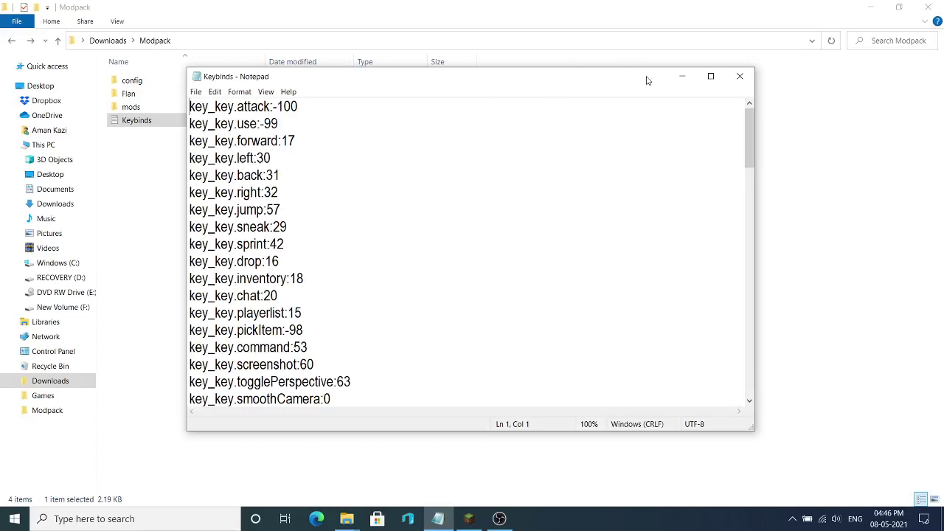
pyautogui.click(739, 76)
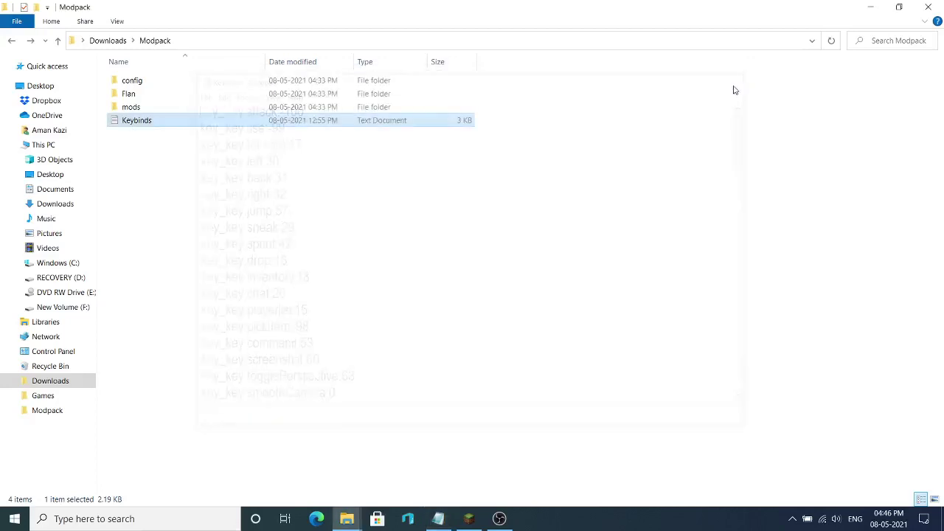
pyautogui.click(110, 42)
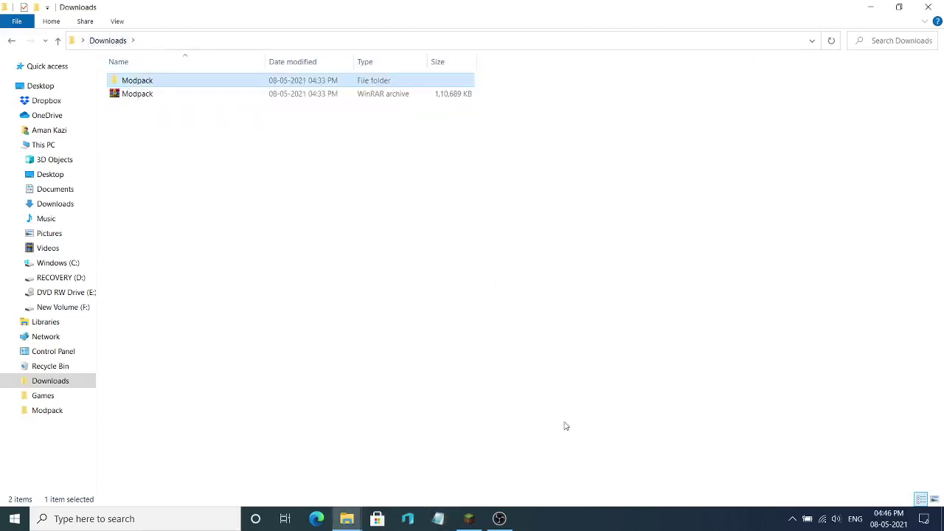
# - Switch to TLauncher and start creating a new mod-pack named Mod
pyautogui.click(476, 518)
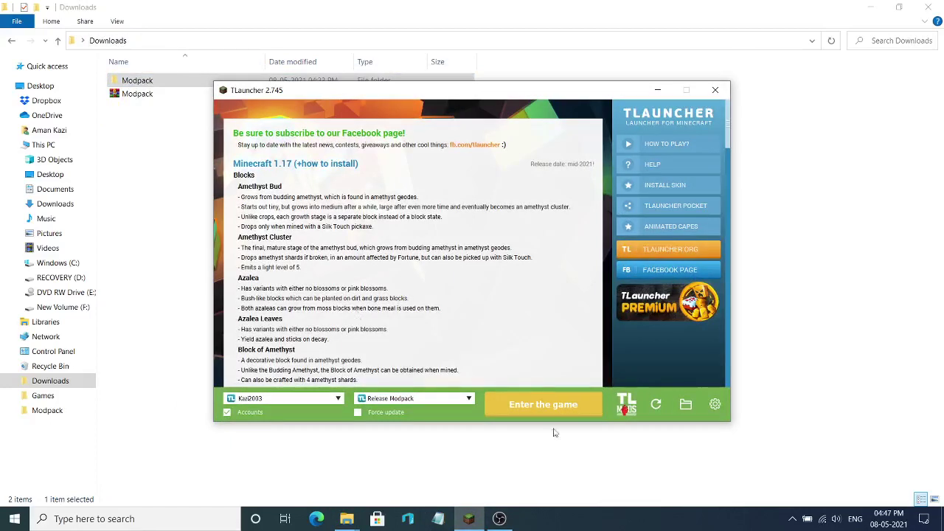
pyautogui.click(631, 402)
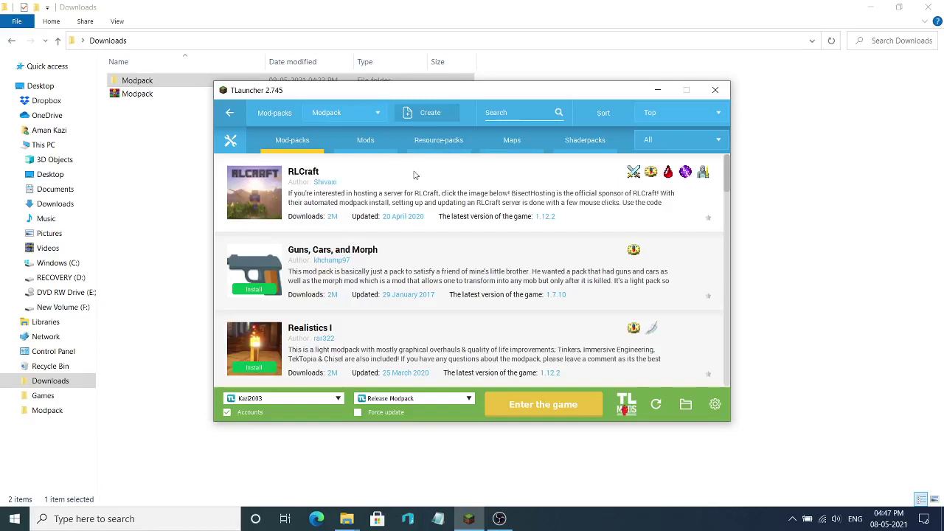
pyautogui.click(423, 114)
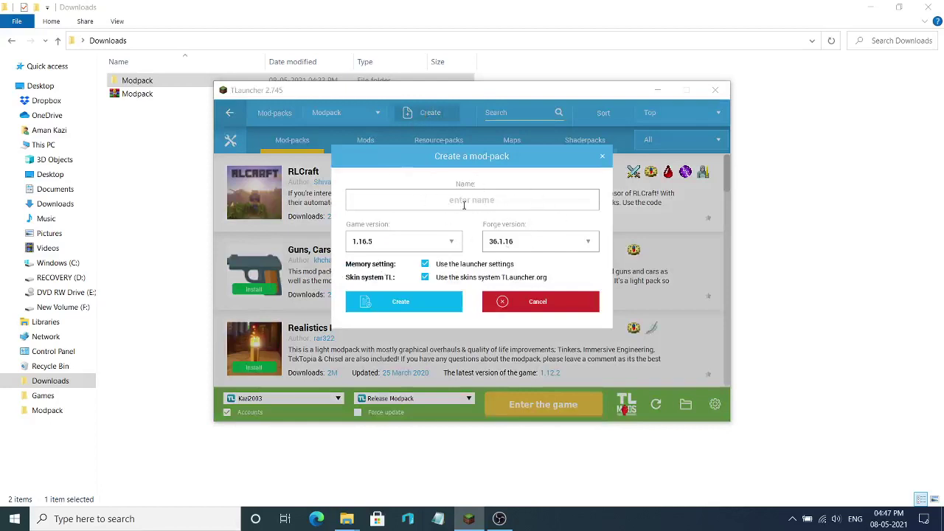
pyautogui.click(482, 200)
pyautogui.write('M')
pyautogui.press('BackSpace')
pyautogui.write('M')
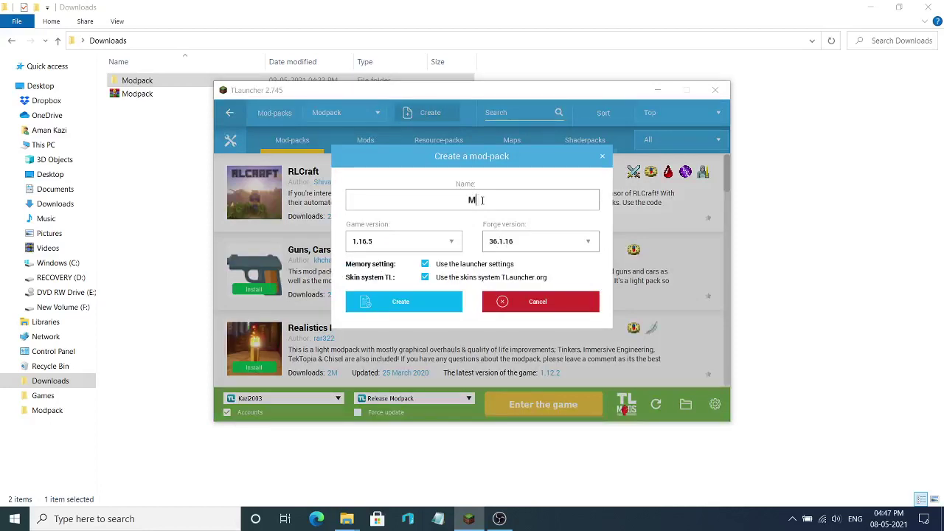
pyautogui.write('od')
# - Set the mod-pack's game version to 1.12.2 with Forge version 14.23.5.2855 and create it
pyautogui.click(396, 242)
pyautogui.scroll(-5, 365, 310)
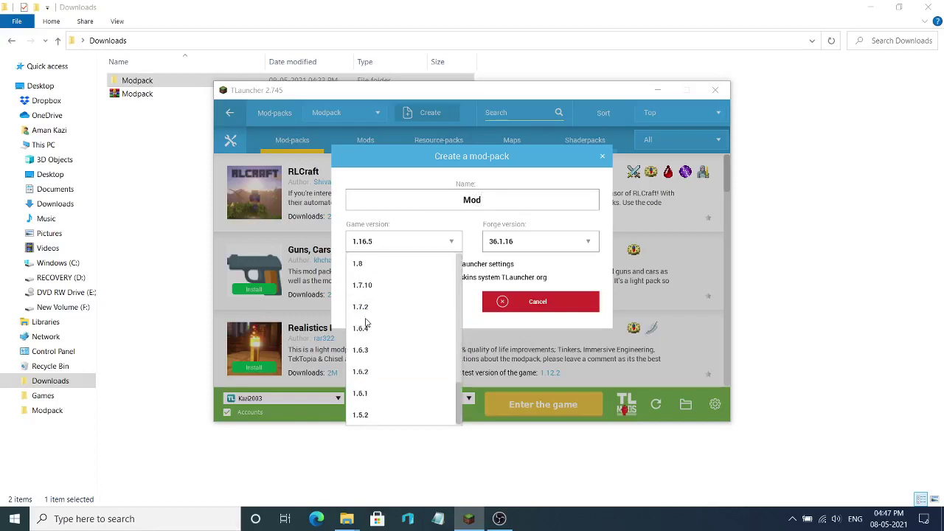
pyautogui.scroll(6, 366, 323)
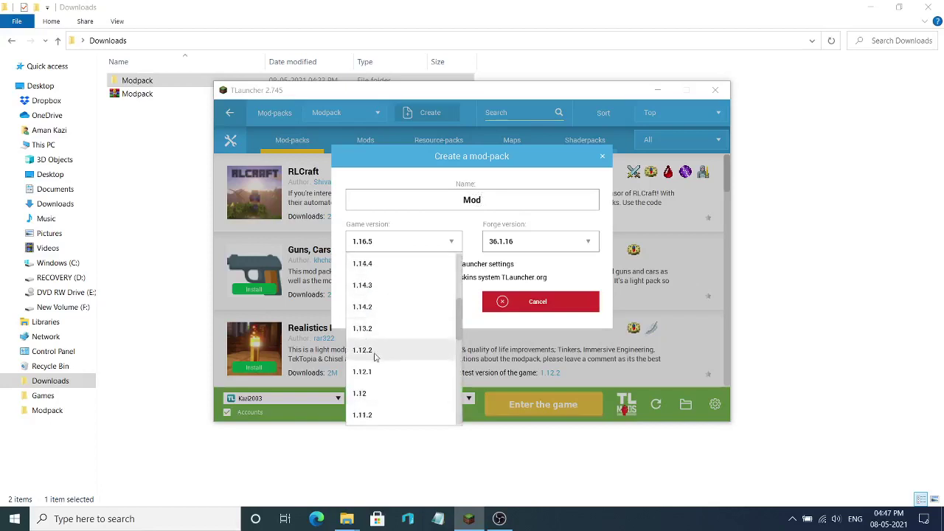
pyautogui.click(376, 351)
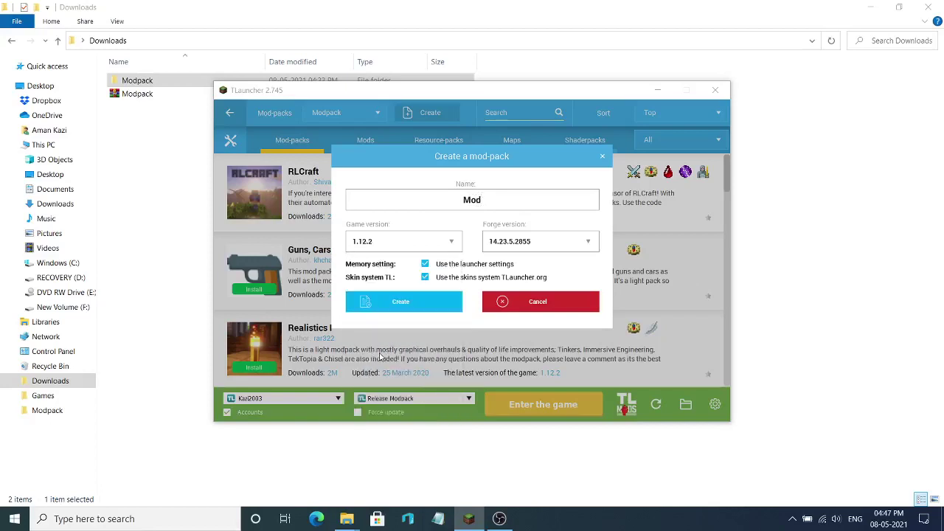
pyautogui.click(557, 251)
pyautogui.click(550, 262)
pyautogui.click(411, 309)
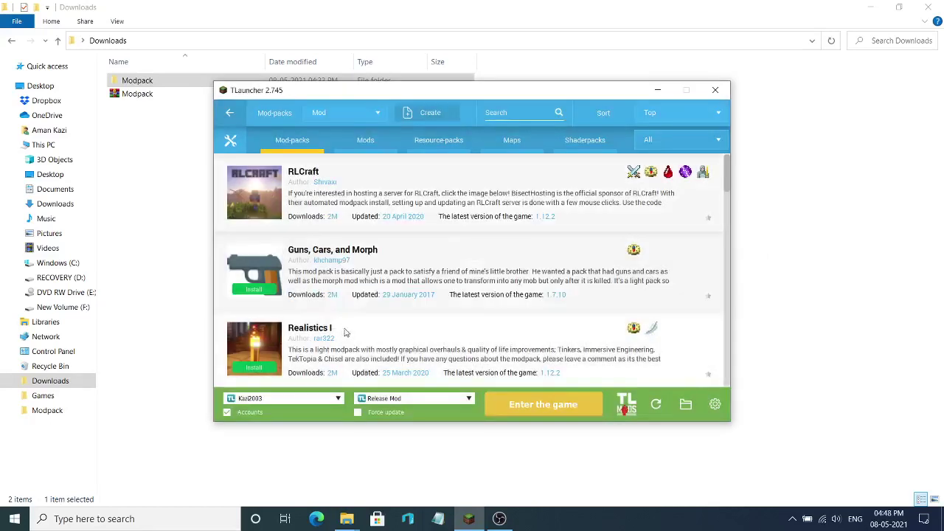
# - Return to the launcher's main page and choose Release Mod as the version to launch
pyautogui.click(229, 112)
pyautogui.click(445, 399)
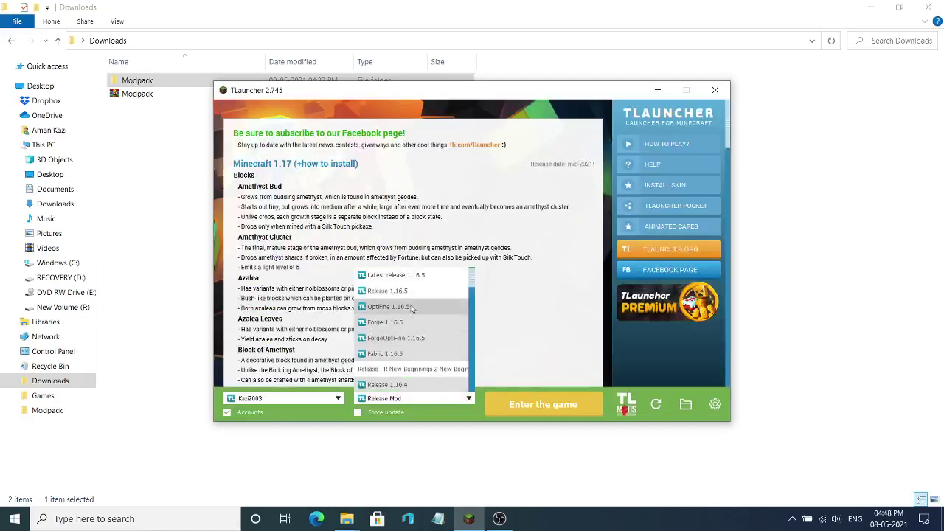
pyautogui.scroll(-3, 411, 299)
pyautogui.scroll(-10, 411, 302)
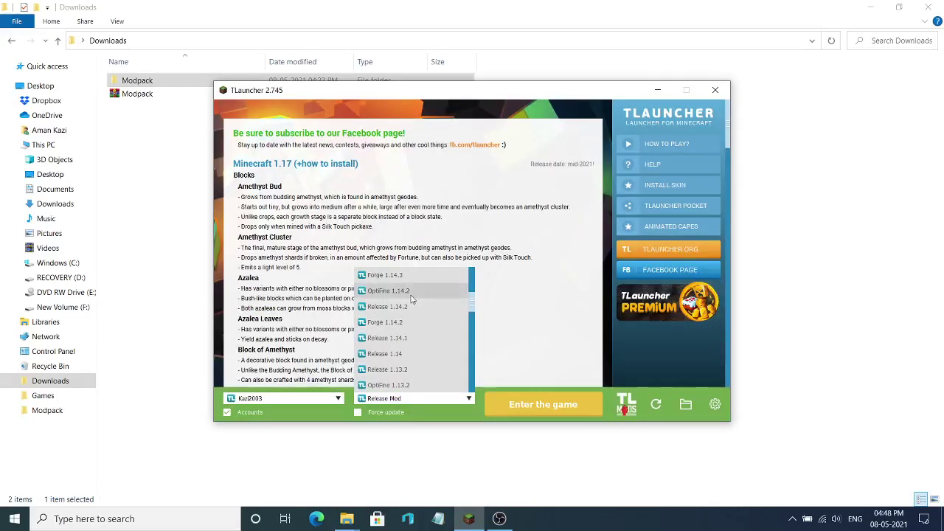
pyautogui.scroll(2, 410, 325)
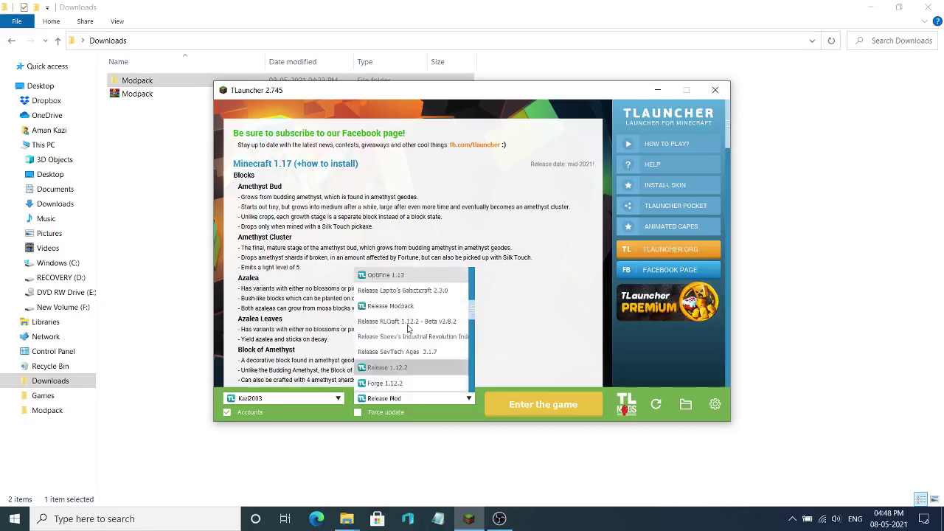
pyautogui.scroll(-3, 413, 324)
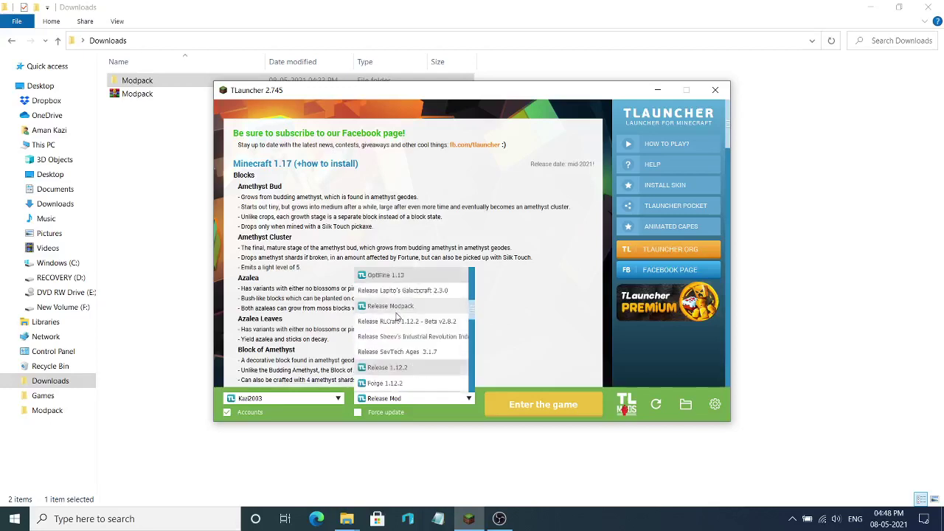
pyautogui.scroll(3, 422, 331)
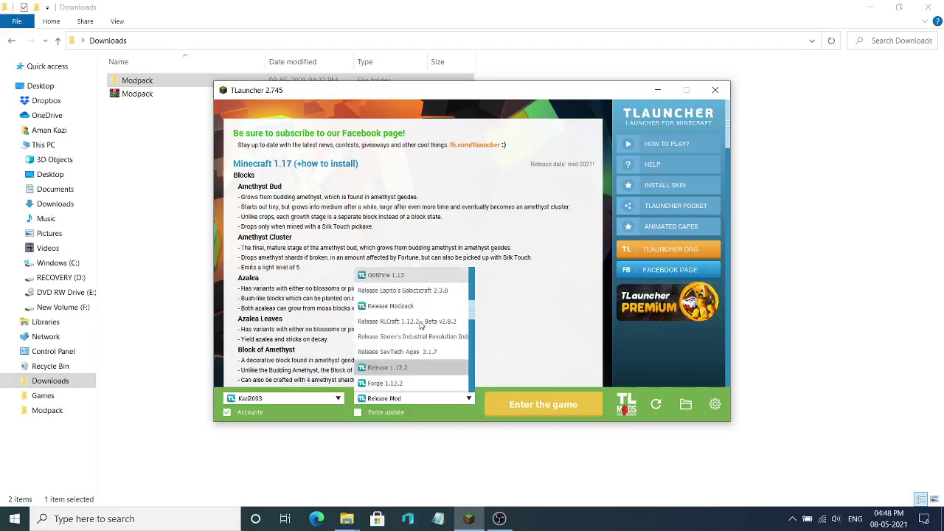
pyautogui.scroll(5, 421, 325)
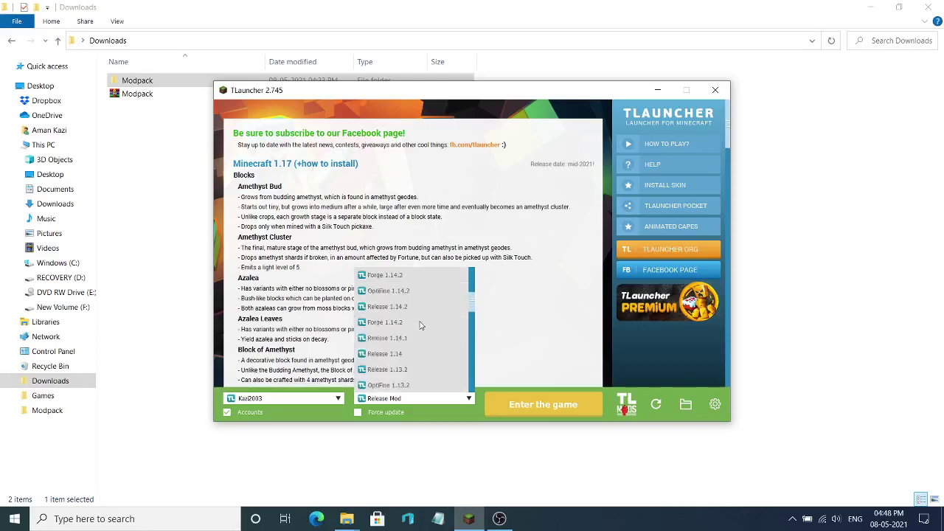
pyautogui.scroll(6, 421, 326)
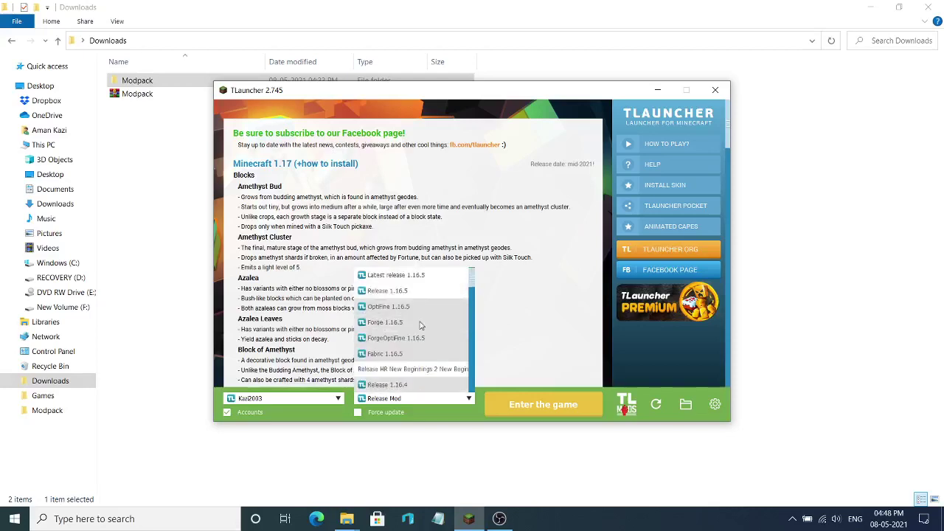
pyautogui.click(403, 275)
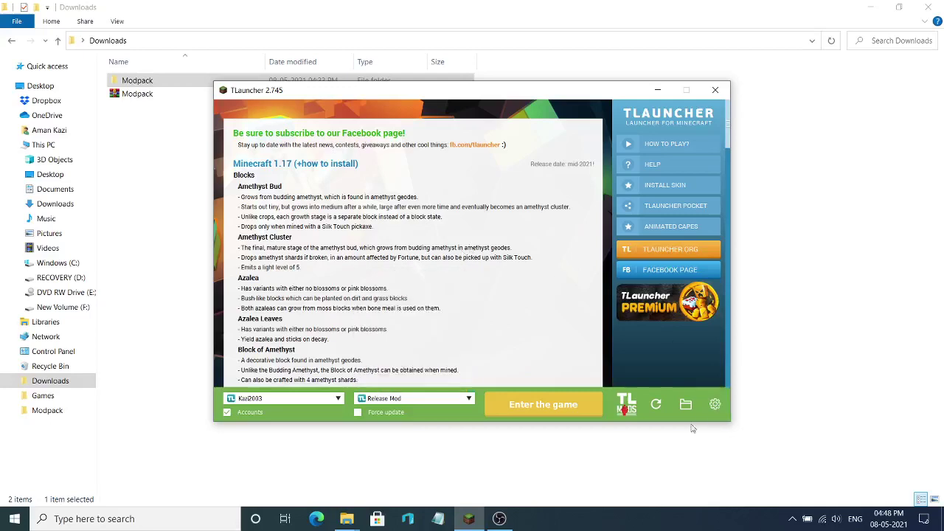
pyautogui.click(468, 399)
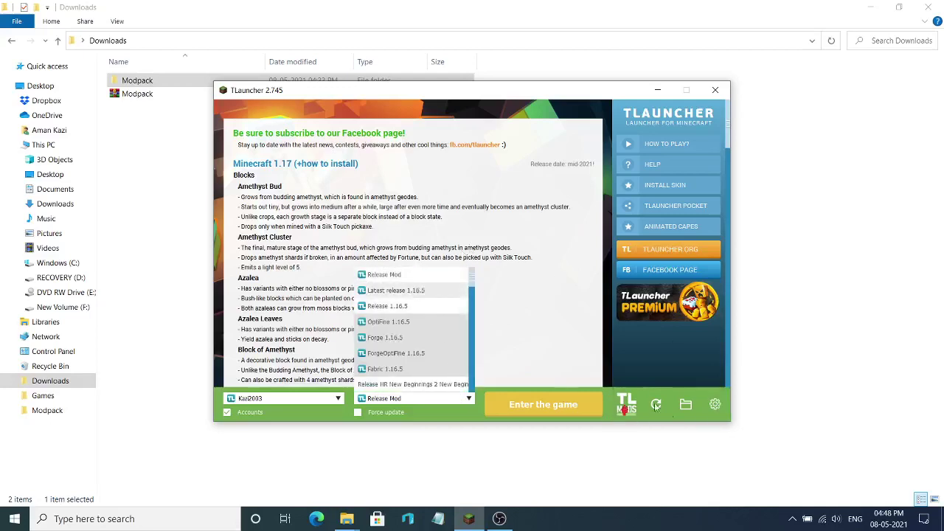
pyautogui.click(403, 273)
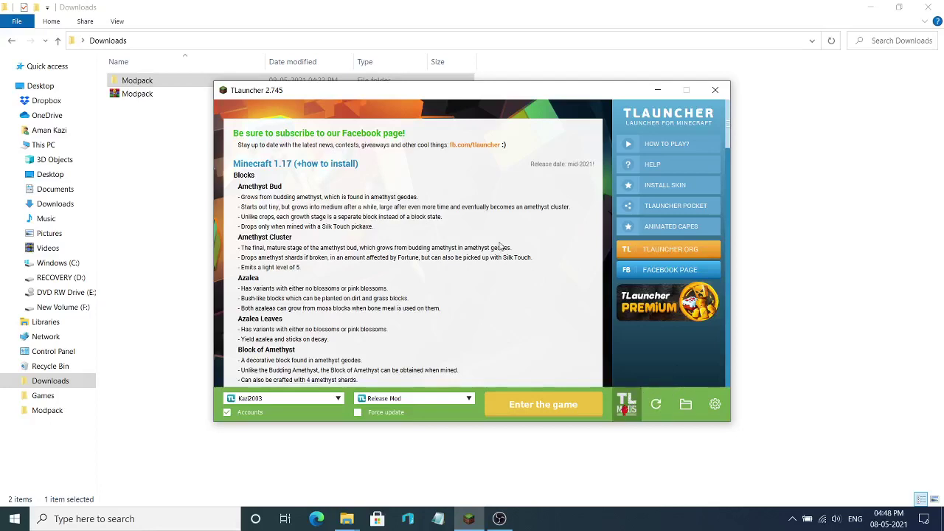
# - Make Mod the active mod-pack in the mod-pack catalogue, then view its management settings and close them
pyautogui.click(350, 112)
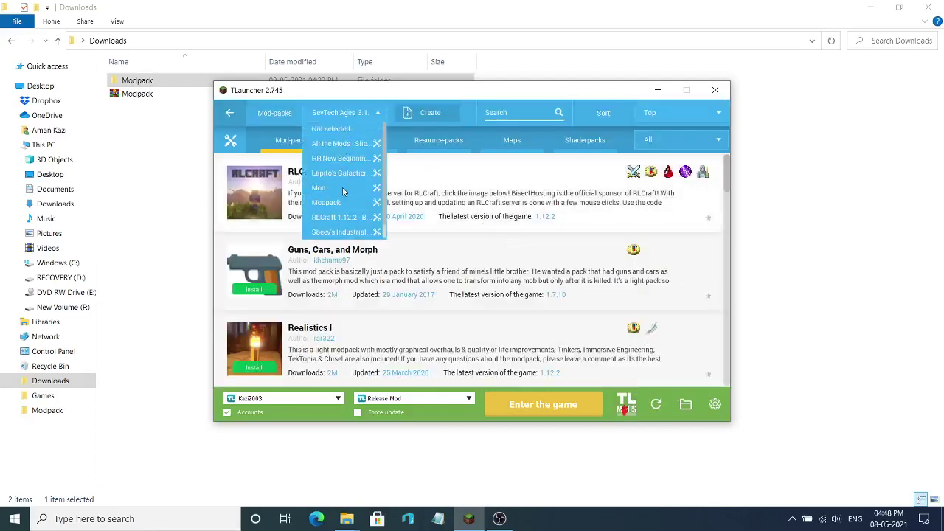
pyautogui.click(343, 191)
pyautogui.click(376, 113)
pyautogui.click(376, 187)
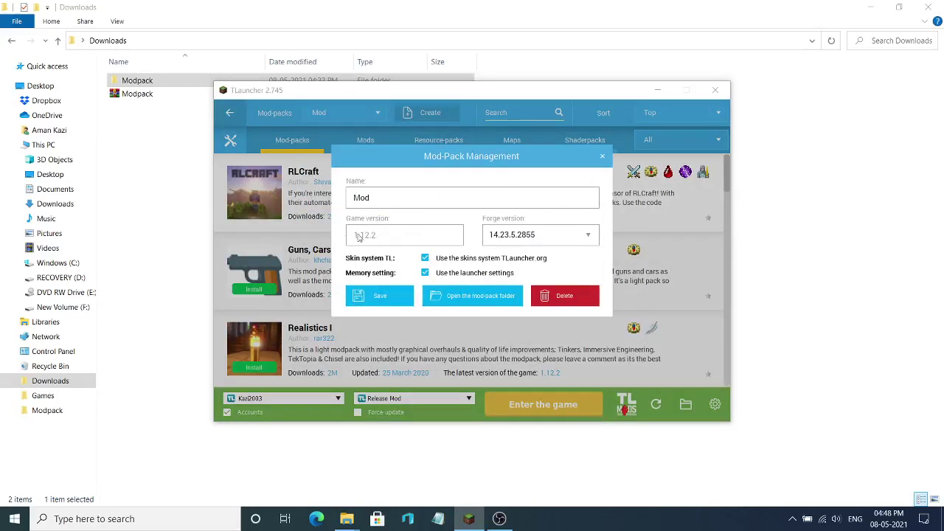
pyautogui.click(602, 155)
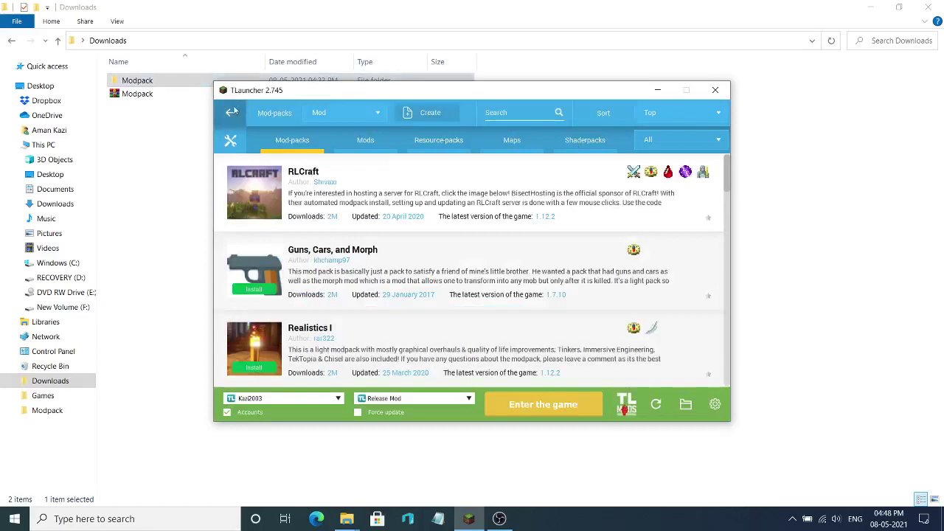
# - Return to the launcher's main page, keep Release Mod as the selected version and launch the game
pyautogui.click(231, 111)
pyautogui.click(416, 399)
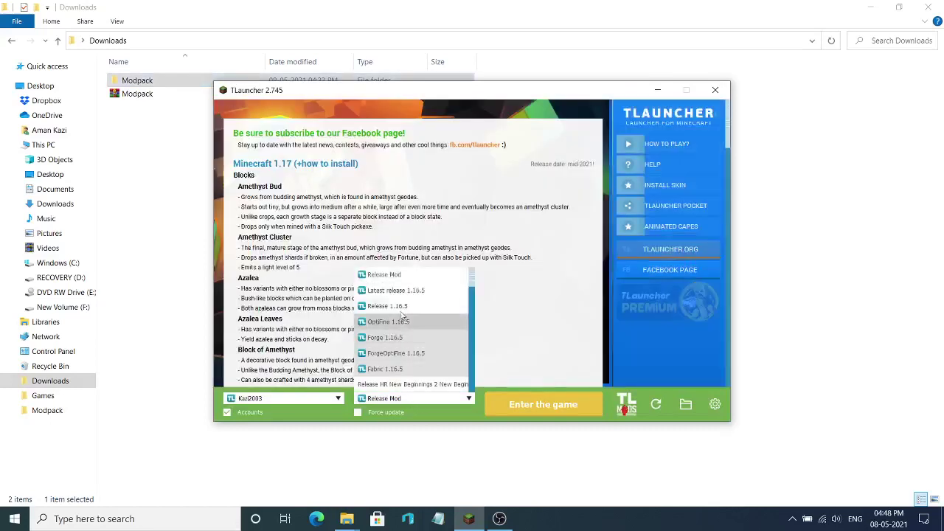
pyautogui.click(384, 274)
pyautogui.click(431, 405)
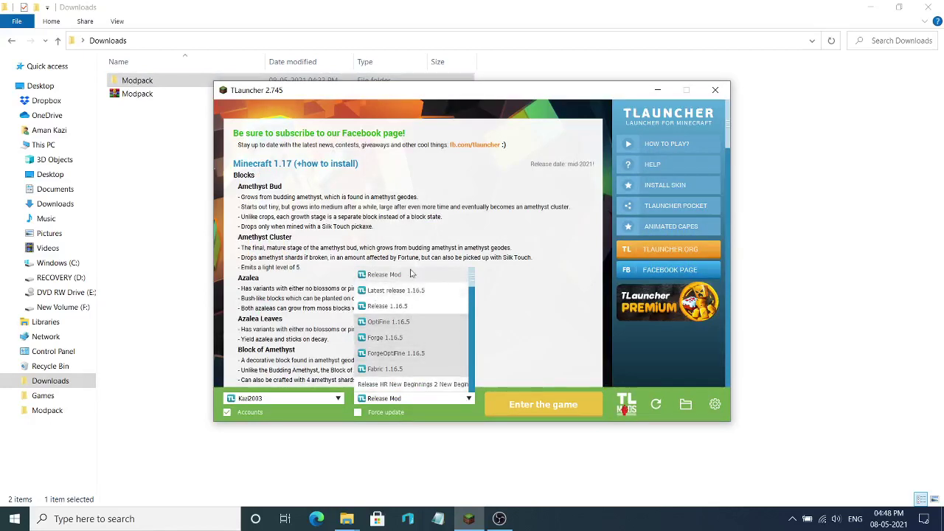
pyautogui.click(512, 408)
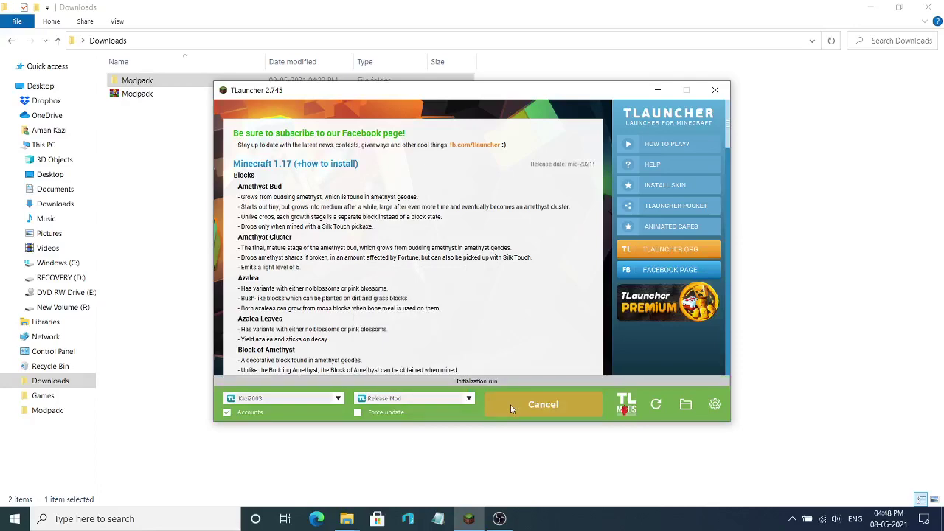
pyautogui.click(500, 519)
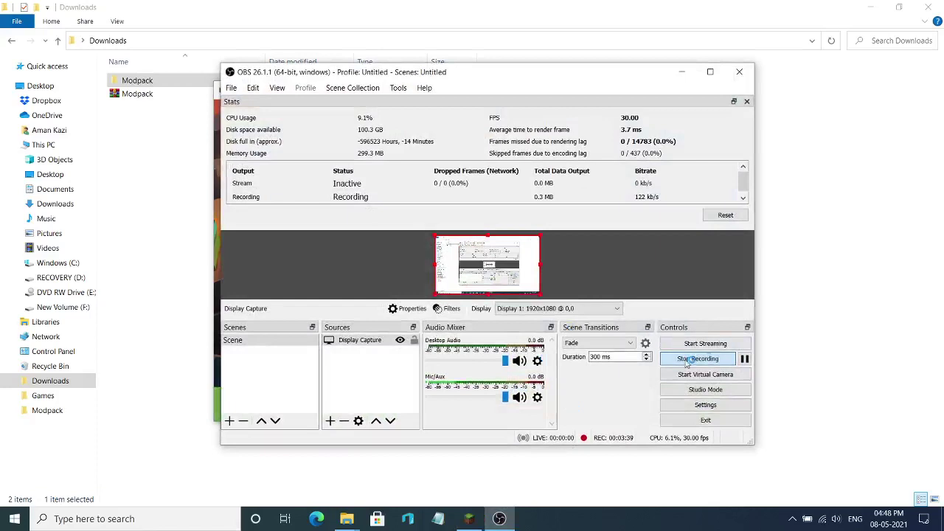
pyautogui.moveTo(504, 525)
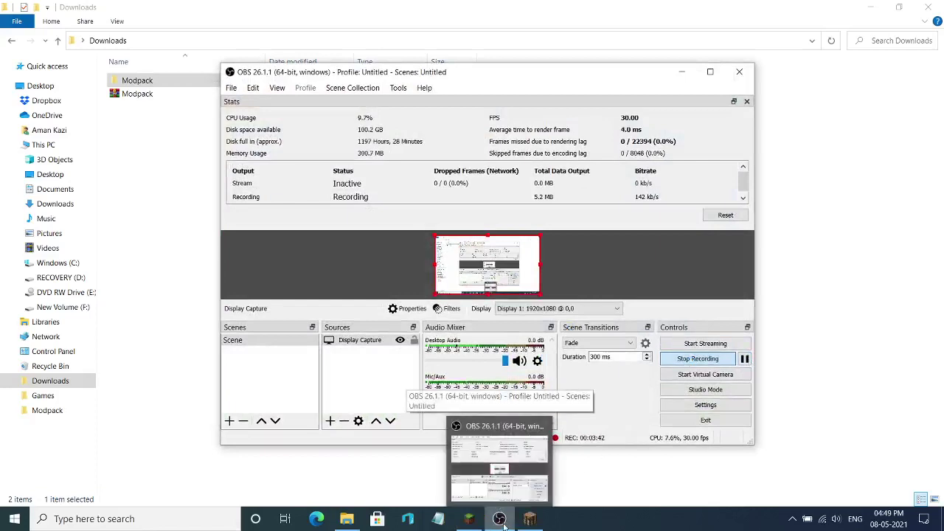
pyautogui.click(504, 525)
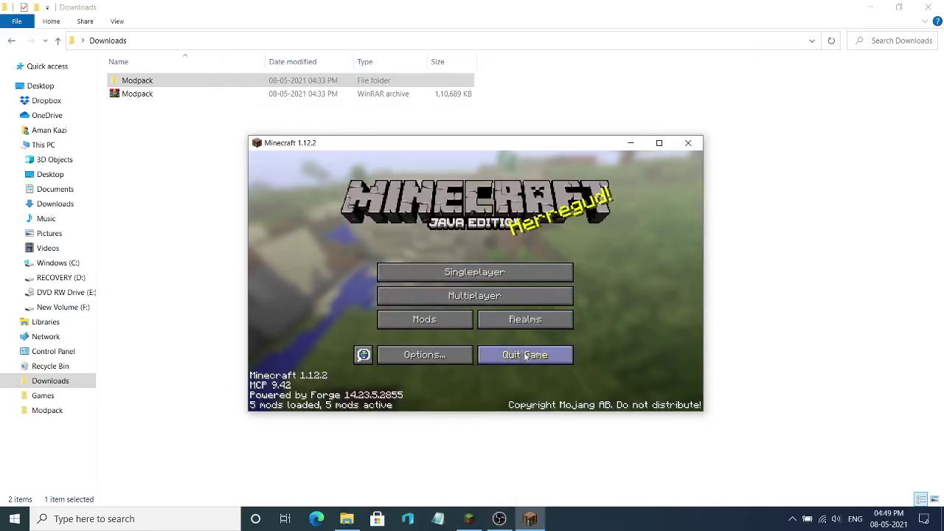
# - Turn down the master volume in Minecraft's music and sound options and return to the title screen
pyautogui.click(424, 355)
pyautogui.click(555, 247)
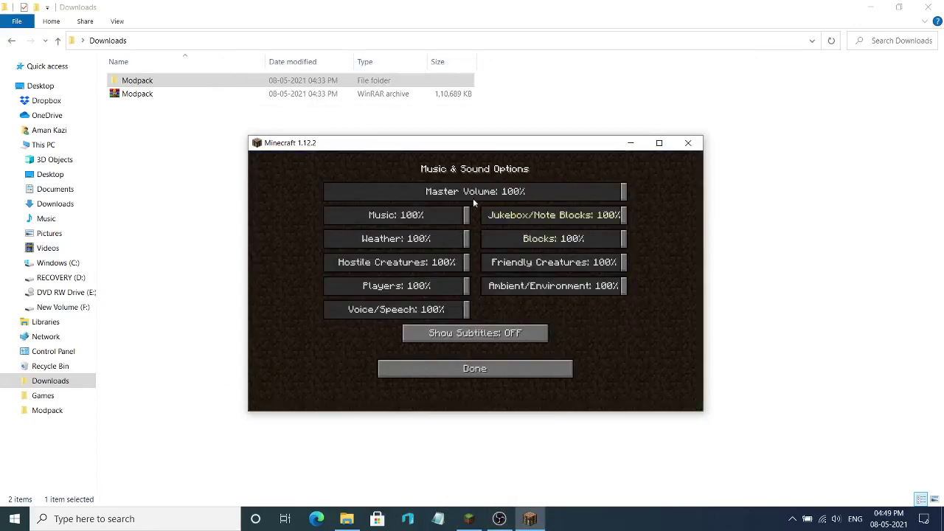
pyautogui.moveTo(473, 197); pyautogui.dragTo(337, 175)
pyautogui.click(476, 336)
pyautogui.click(469, 371)
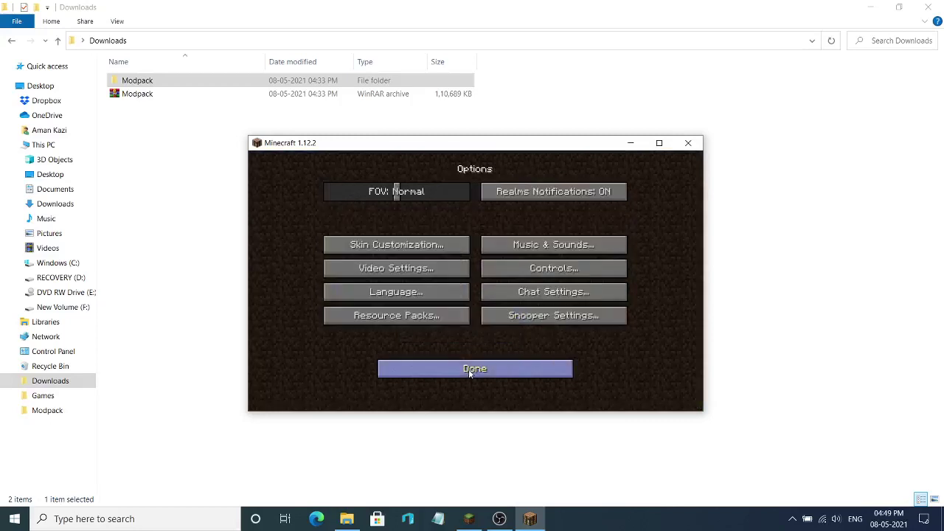
pyautogui.click(474, 369)
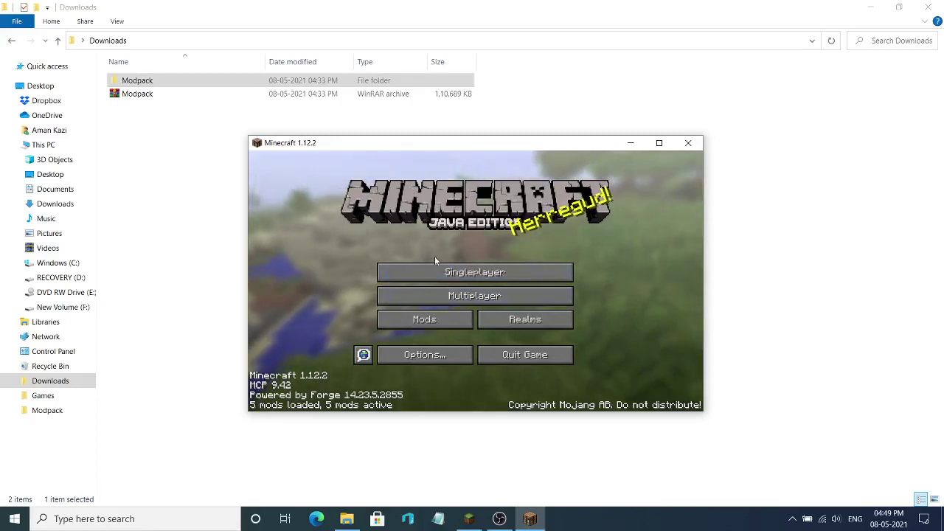
# - Review the list of loaded mods in the game and return to the title screen
pyautogui.click(411, 327)
pyautogui.scroll(-1, 306, 274)
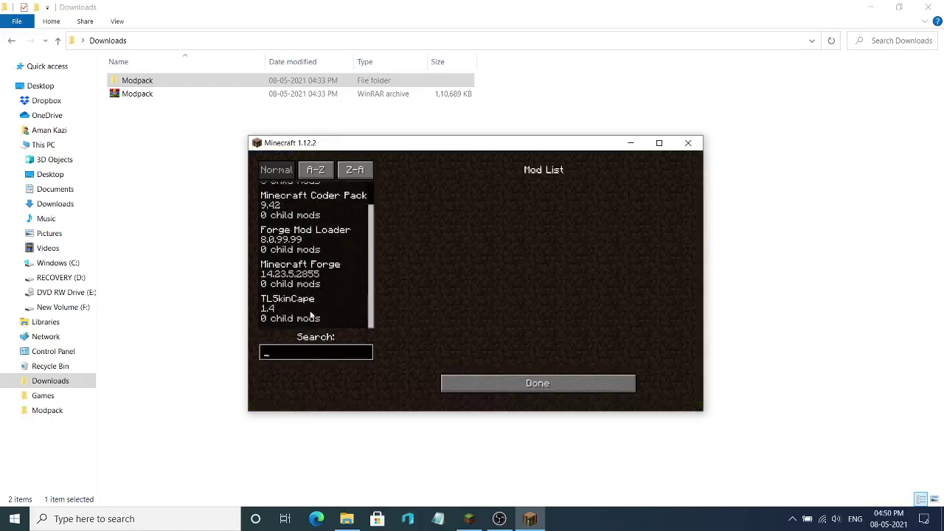
pyautogui.scroll(1, 299, 280)
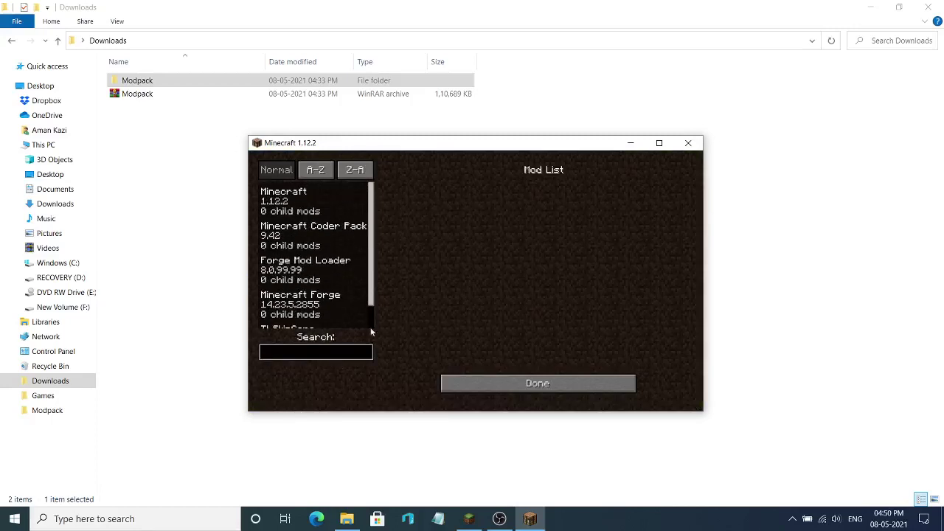
pyautogui.click(542, 382)
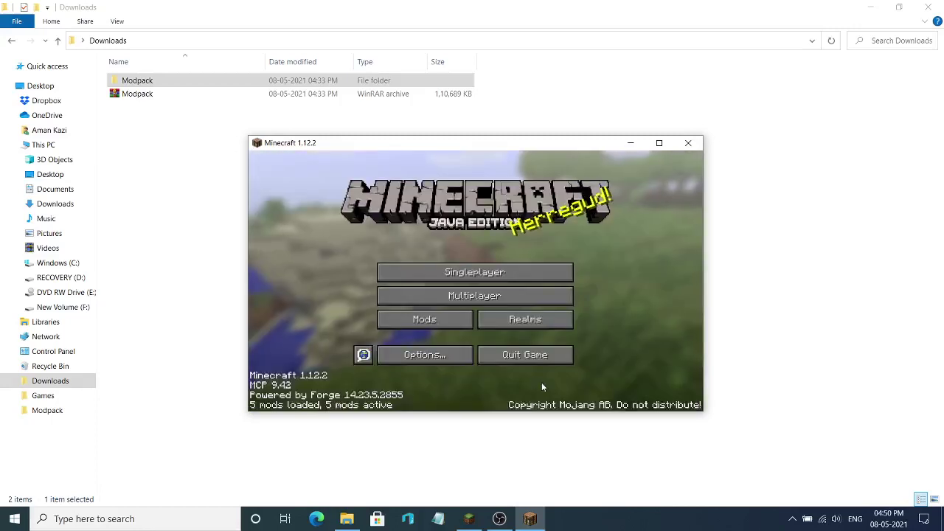
# - In the game's video settings, set Graphics to Fast, Smooth Lighting to Minimum and Max Framerate to 60 fps
pyautogui.click(414, 358)
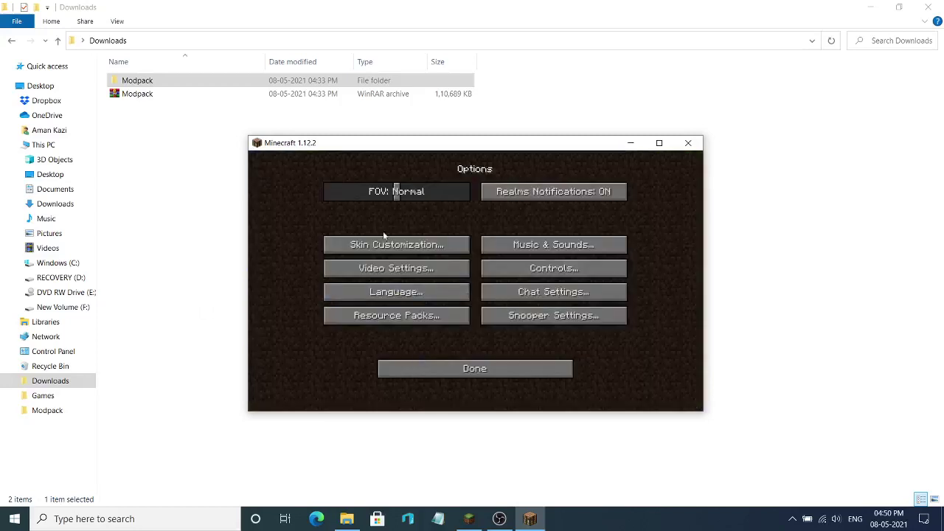
pyautogui.click(420, 270)
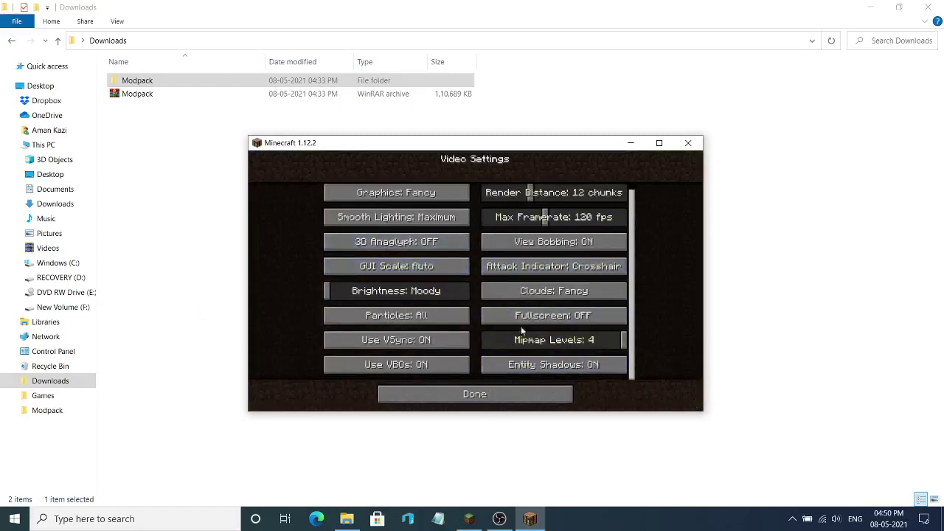
pyautogui.scroll(1, 395, 294)
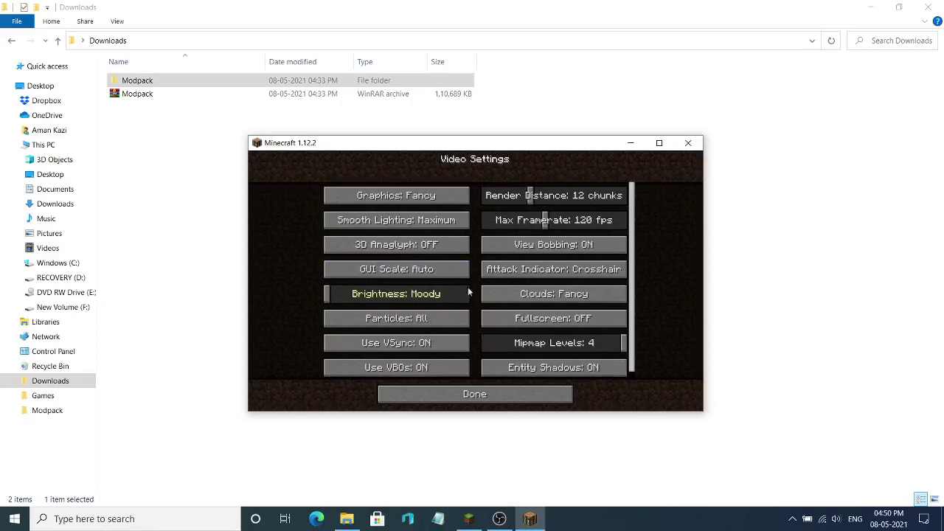
pyautogui.click(452, 197)
pyautogui.click(453, 221)
pyautogui.click(456, 223)
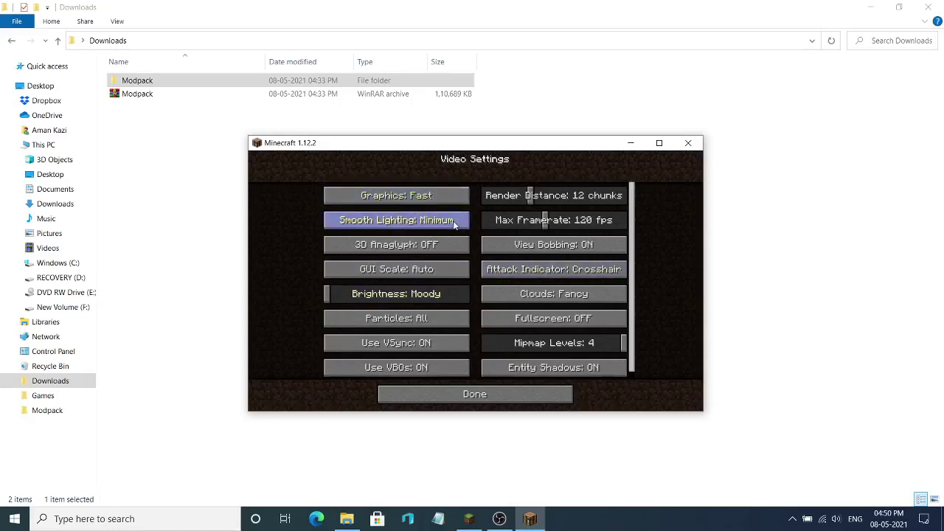
pyautogui.moveTo(533, 220); pyautogui.dragTo(512, 223)
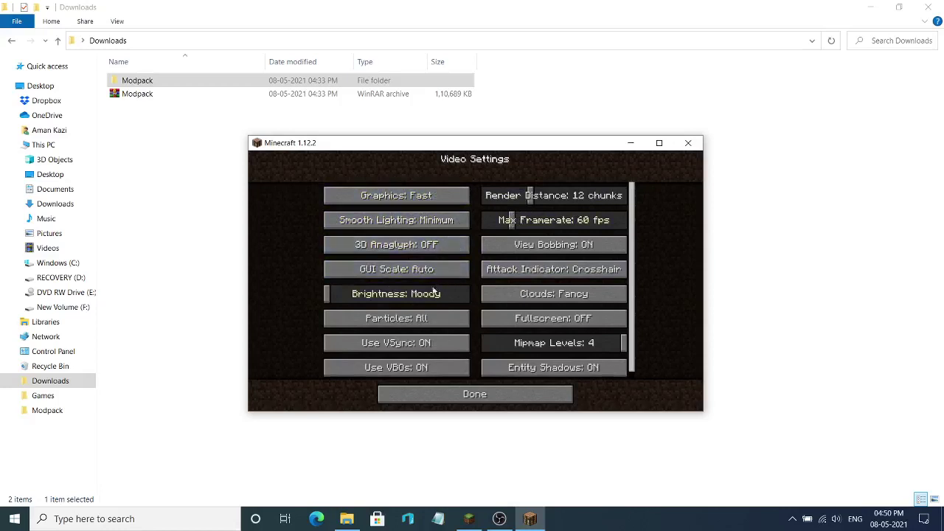
# - Set Brightness to Bright, Clouds to Fast and Mipmap Levels to OFF in the video settings
pyautogui.moveTo(435, 293); pyautogui.dragTo(469, 295)
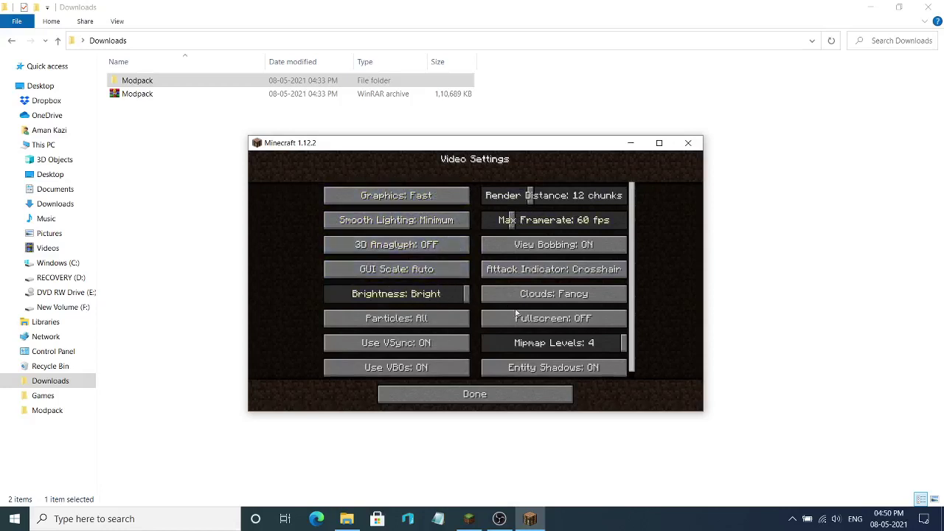
pyautogui.click(583, 292)
pyautogui.click(602, 295)
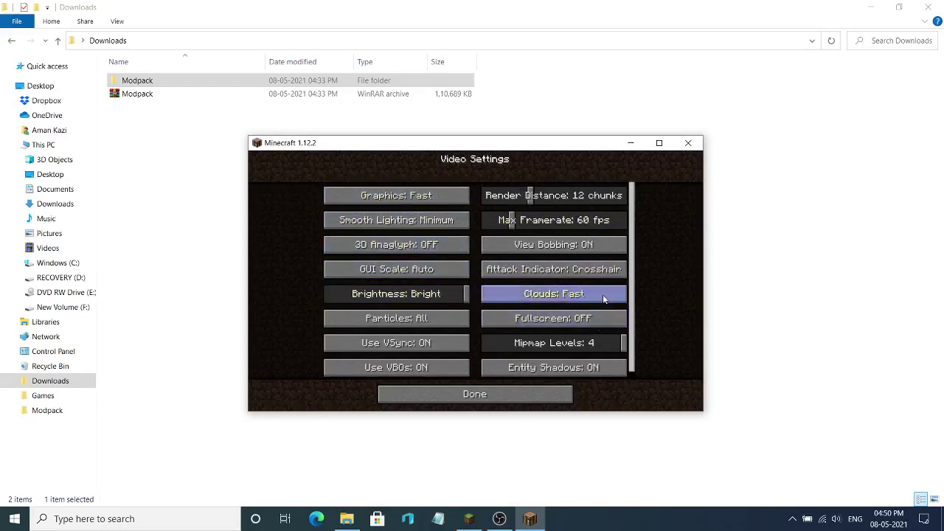
pyautogui.scroll(-1, 533, 342)
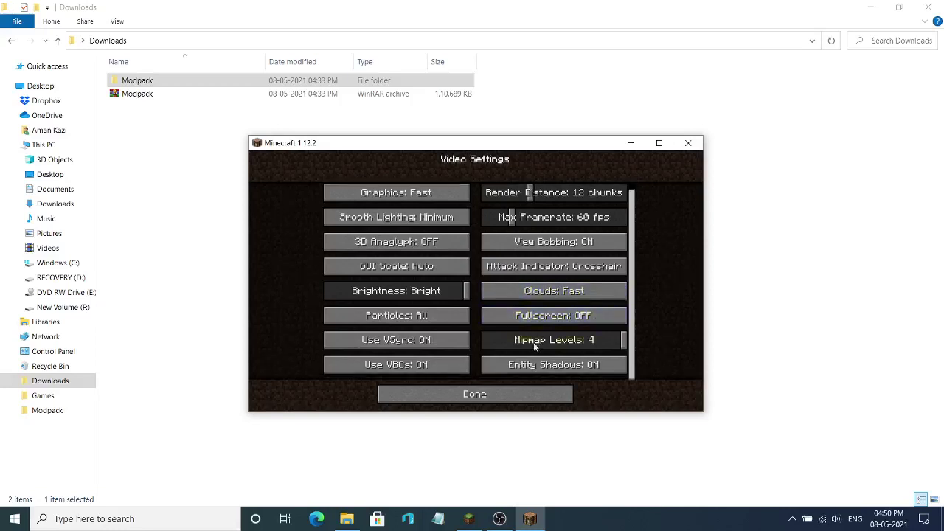
pyautogui.click(484, 340)
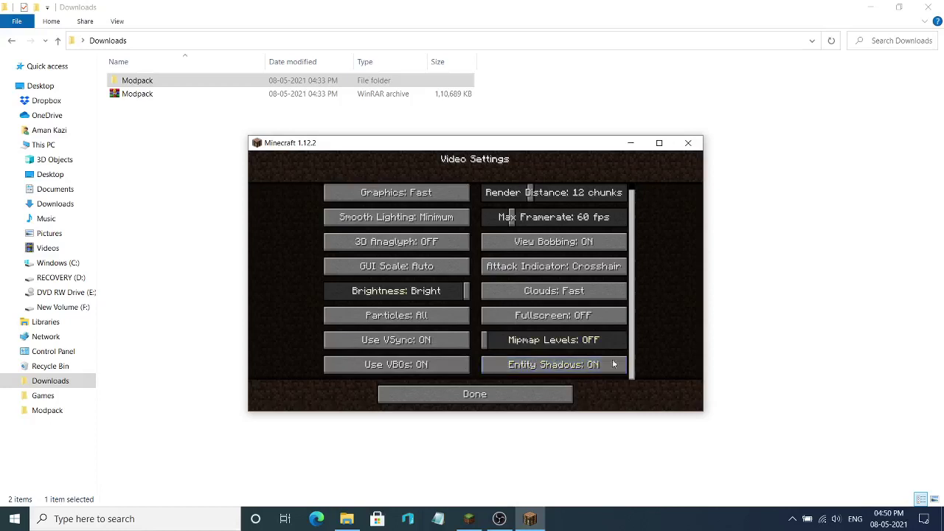
# - Leave the video settings and options, and quit the game from the title screen
pyautogui.scroll(1, 468, 318)
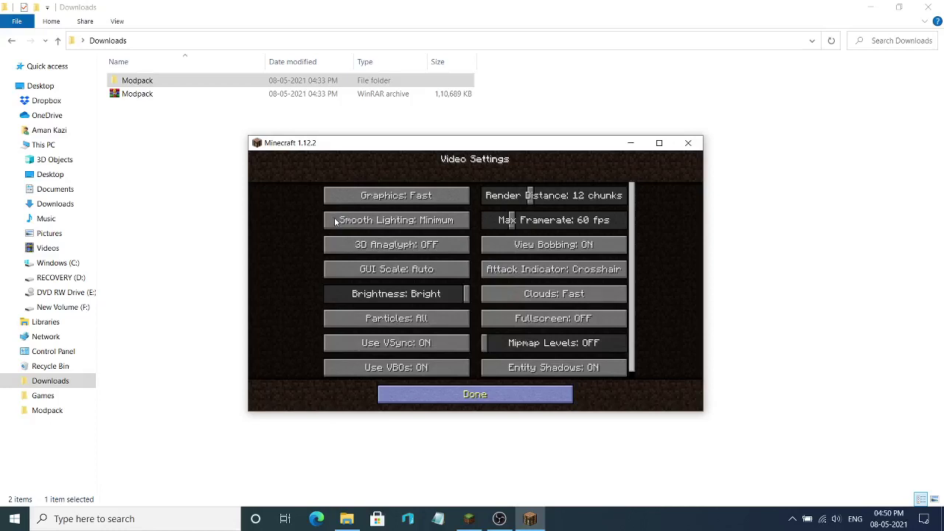
pyautogui.click(475, 394)
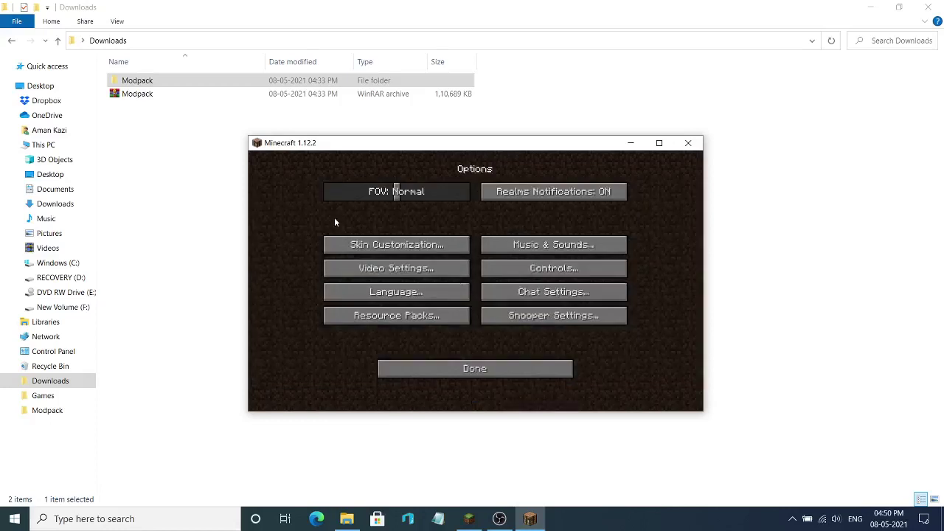
pyautogui.click(465, 369)
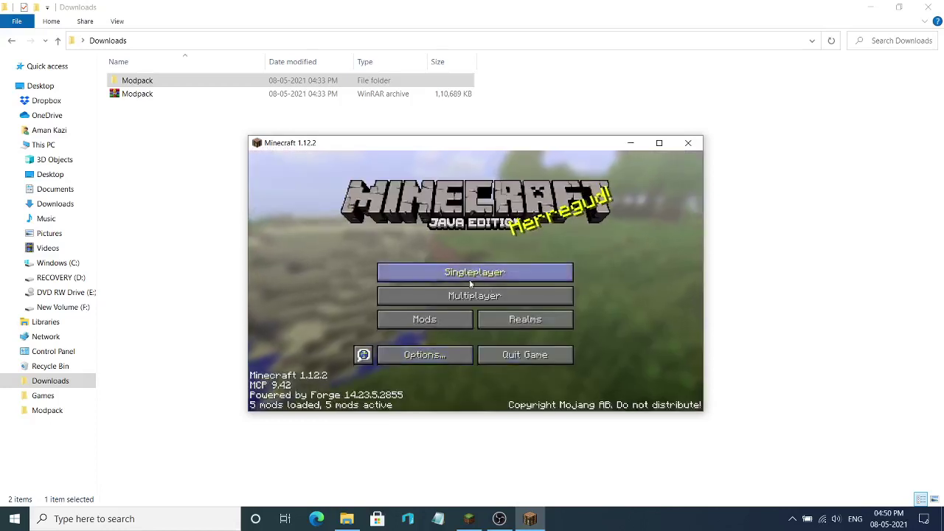
pyautogui.click(539, 359)
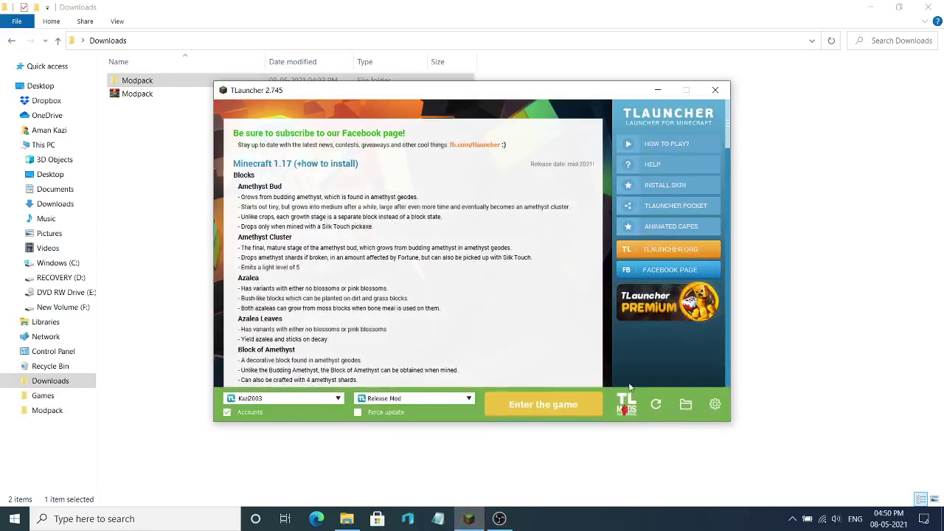
# - View the .minecraft folder through the launcher in a maximized window, and close it
pyautogui.click(686, 402)
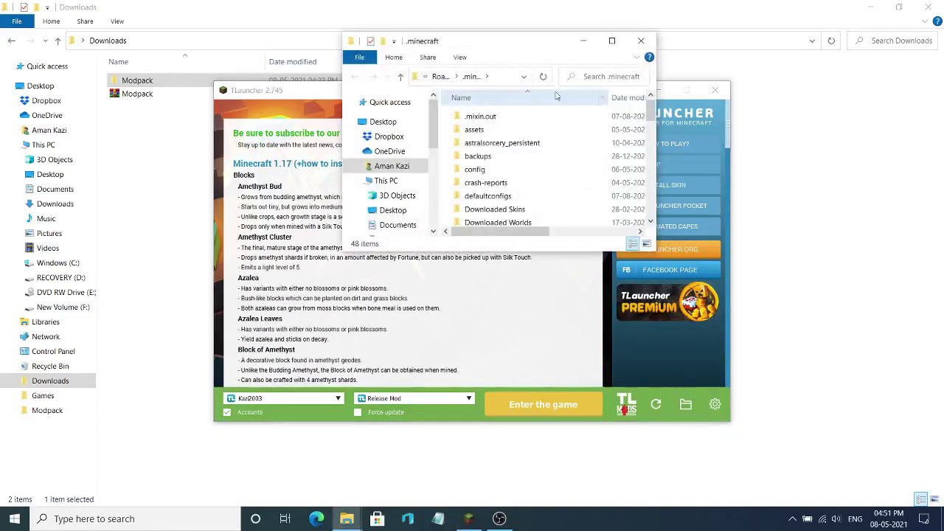
pyautogui.doubleClick(503, 37)
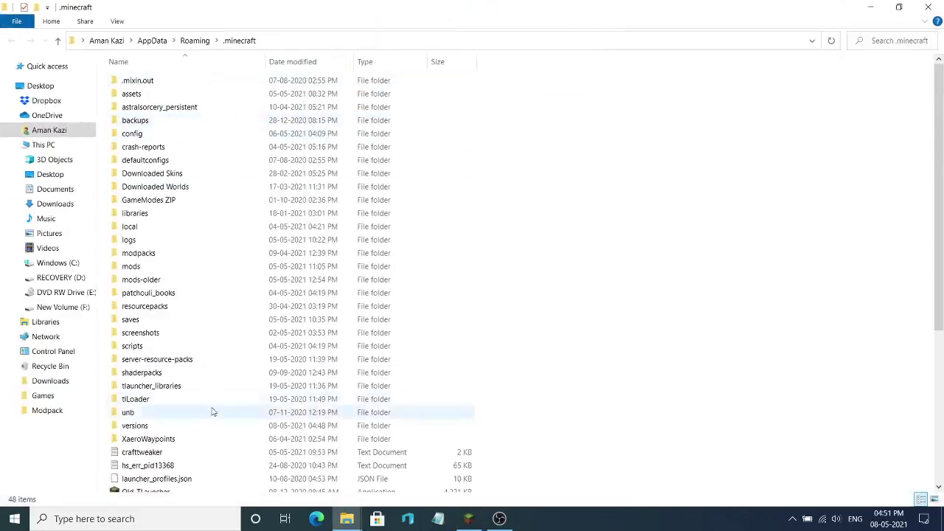
pyautogui.click(928, 7)
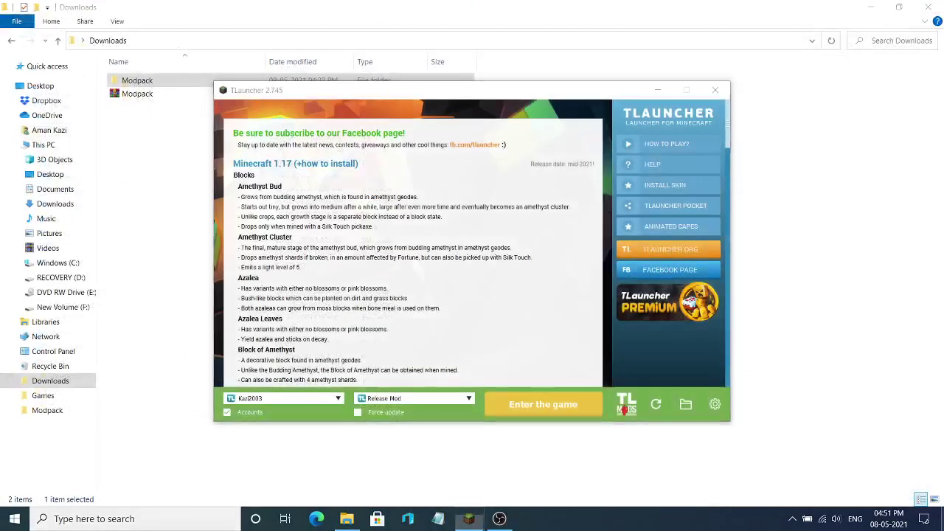
# - Open the Games folder from the desktop and go to the TLauncher shortcut's file location
pyautogui.press('super+d')
pyautogui.doubleClick(89, 154)
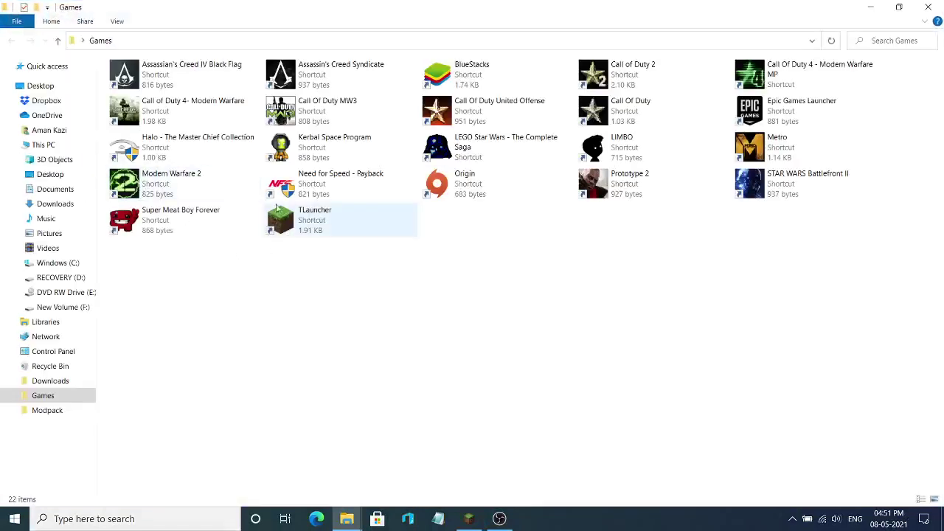
pyautogui.click(308, 224)
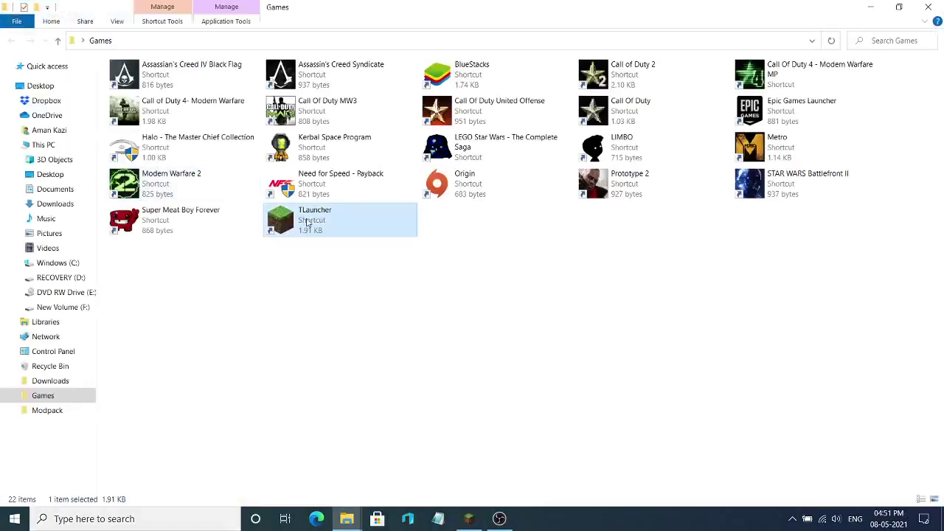
pyautogui.doubleClick(311, 217)
pyautogui.rightClick(311, 217)
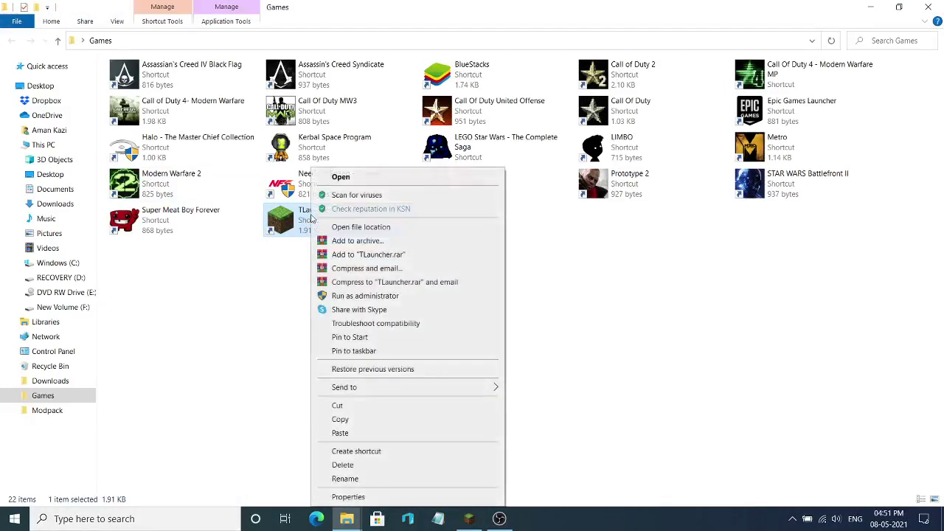
pyautogui.click(357, 227)
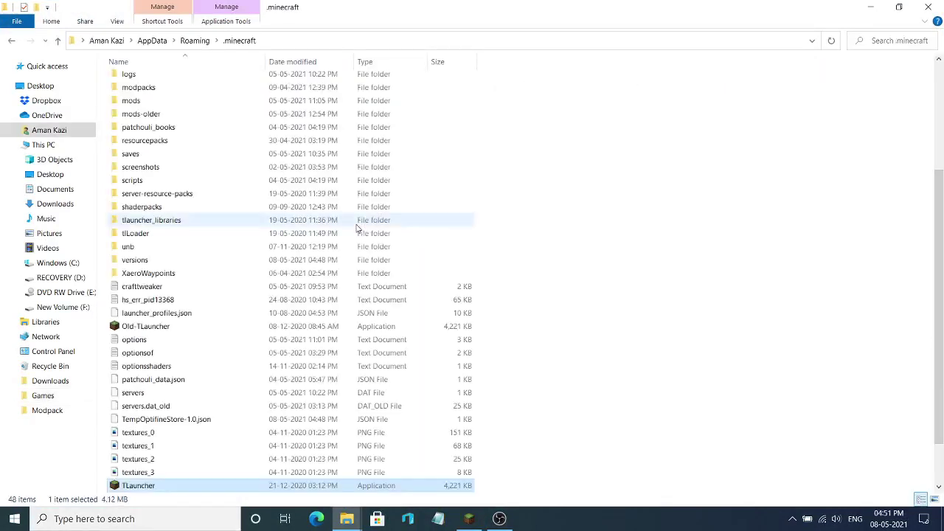
# - Open the Mod folder inside the versions folder of .minecraft
pyautogui.scroll(1, 211, 110)
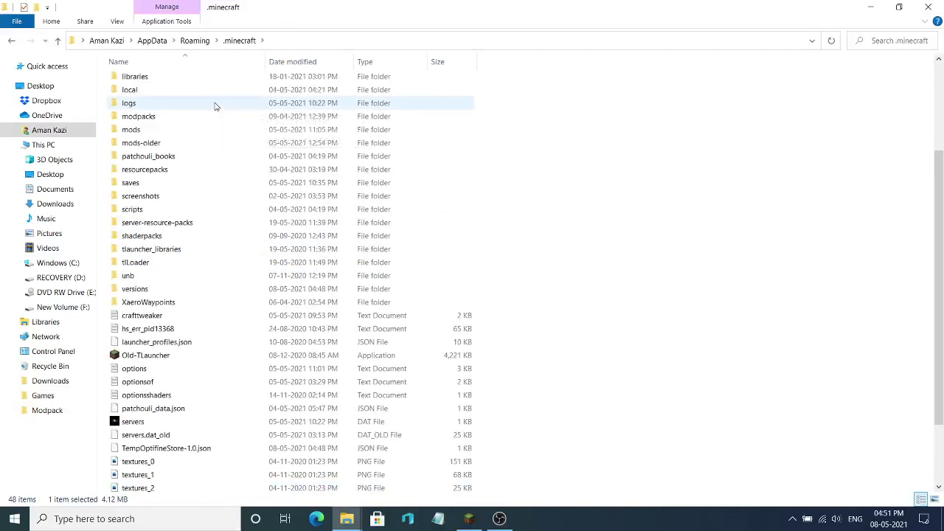
pyautogui.scroll(4, 212, 169)
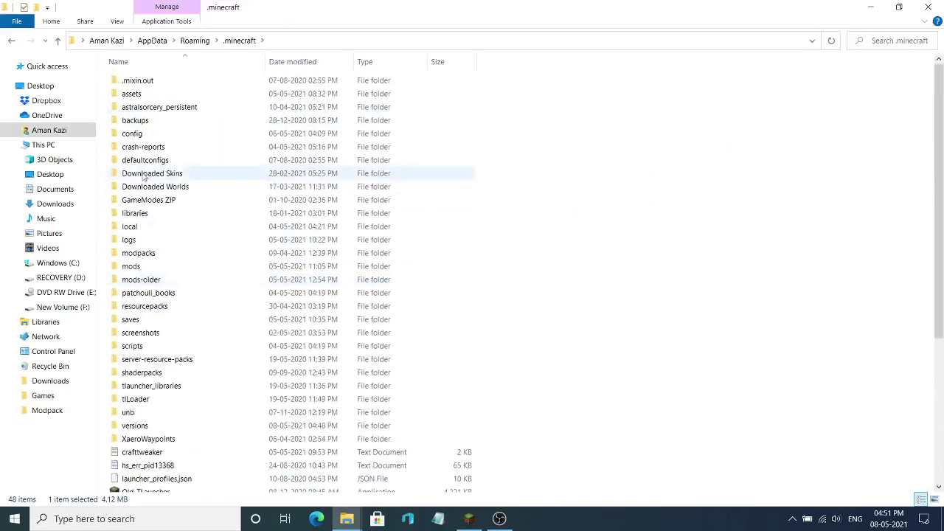
pyautogui.scroll(-5, 187, 406)
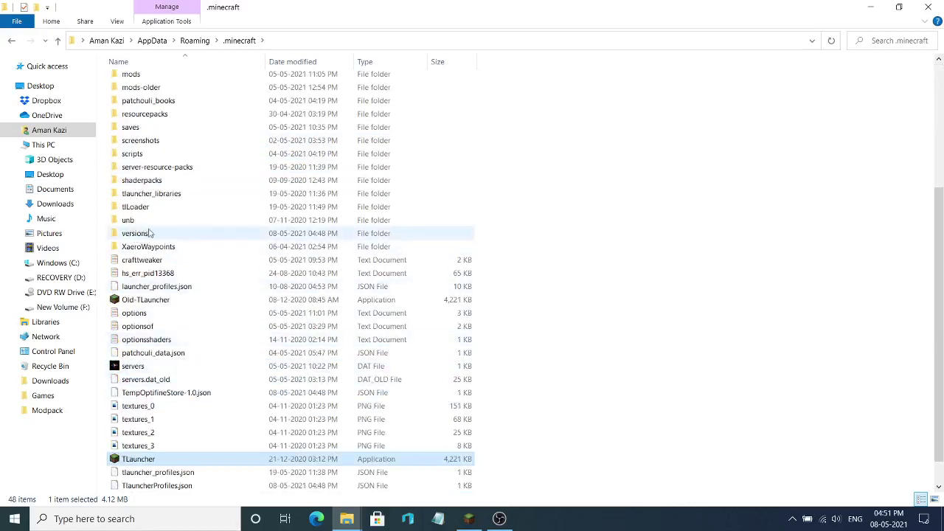
pyautogui.scroll(5, 147, 214)
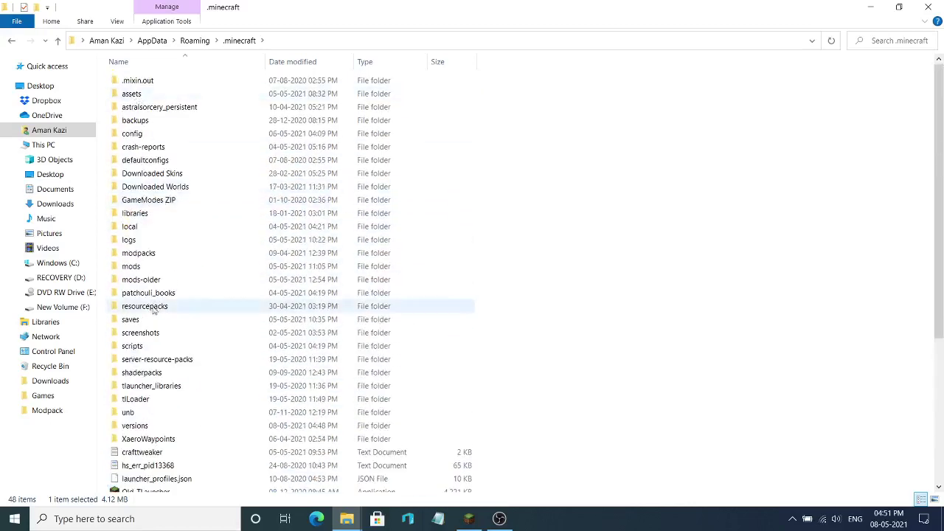
pyautogui.scroll(-2, 152, 256)
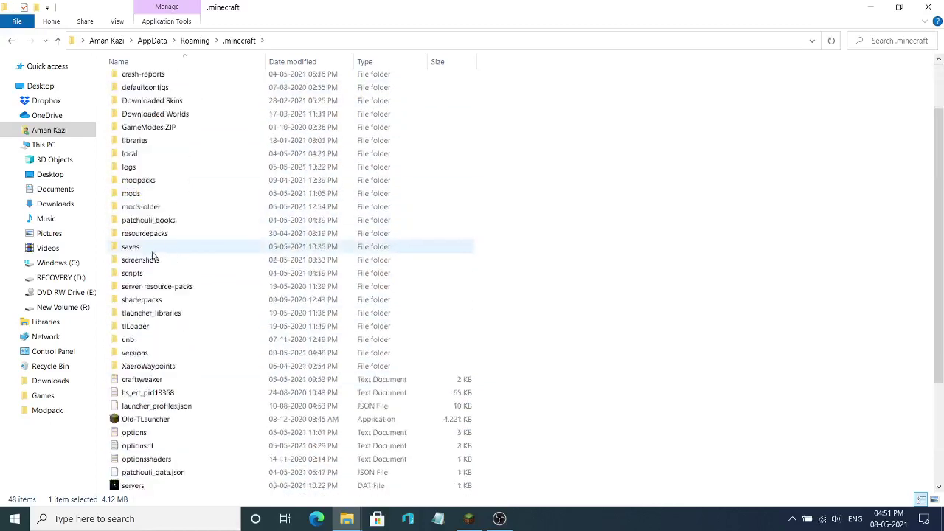
pyautogui.scroll(-1, 153, 257)
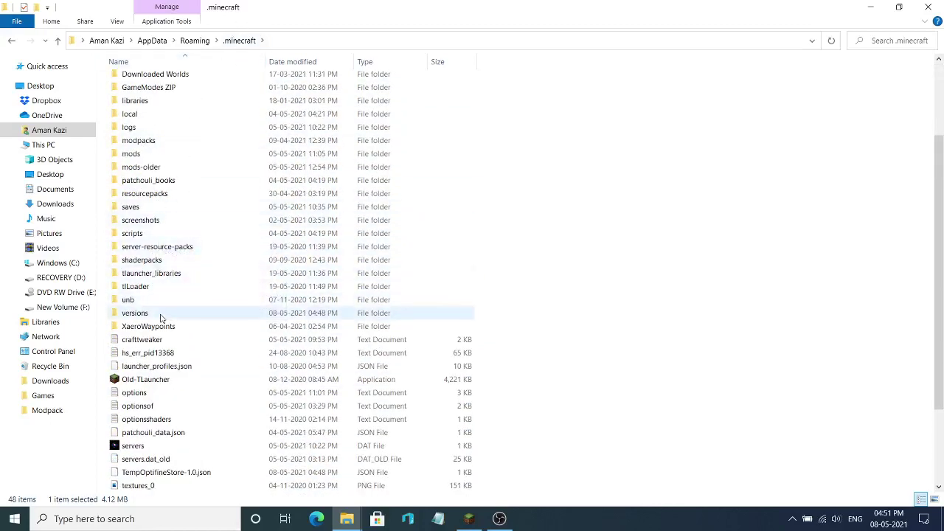
pyautogui.doubleClick(136, 313)
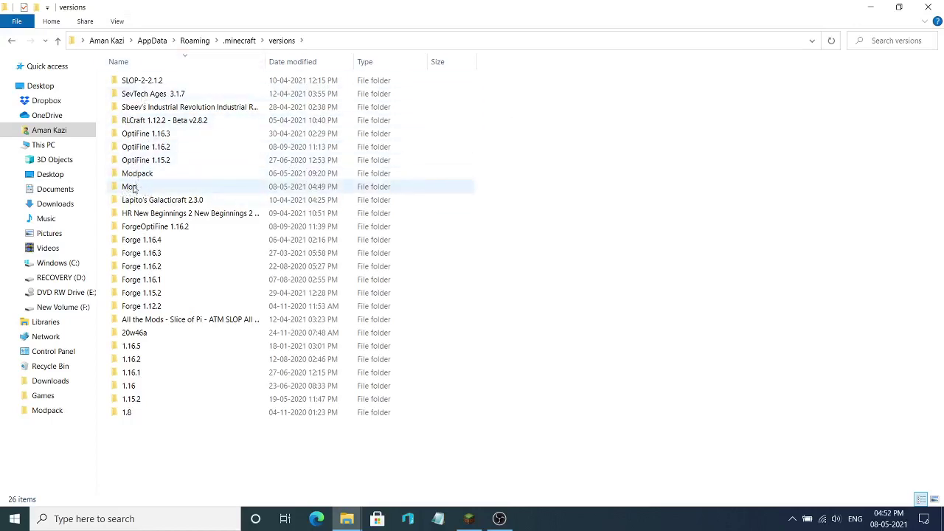
pyautogui.moveTo(139, 190)
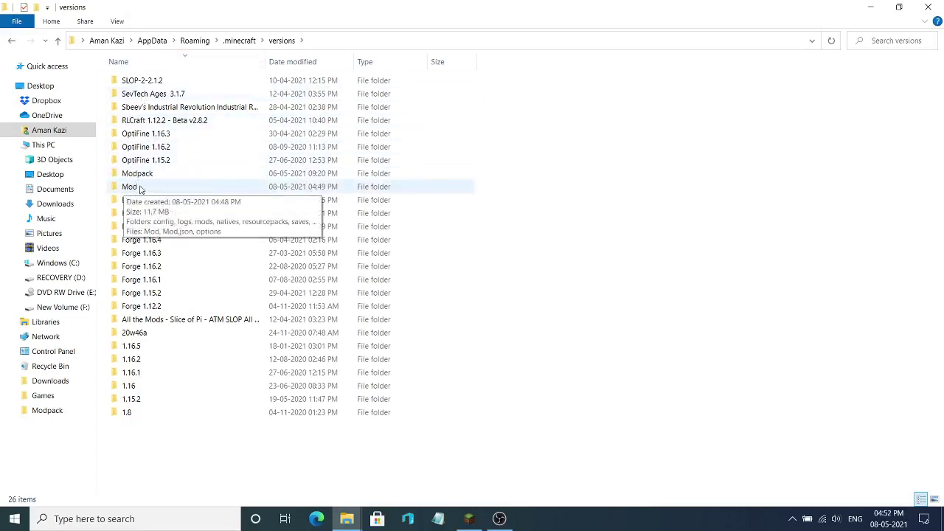
pyautogui.doubleClick(179, 186)
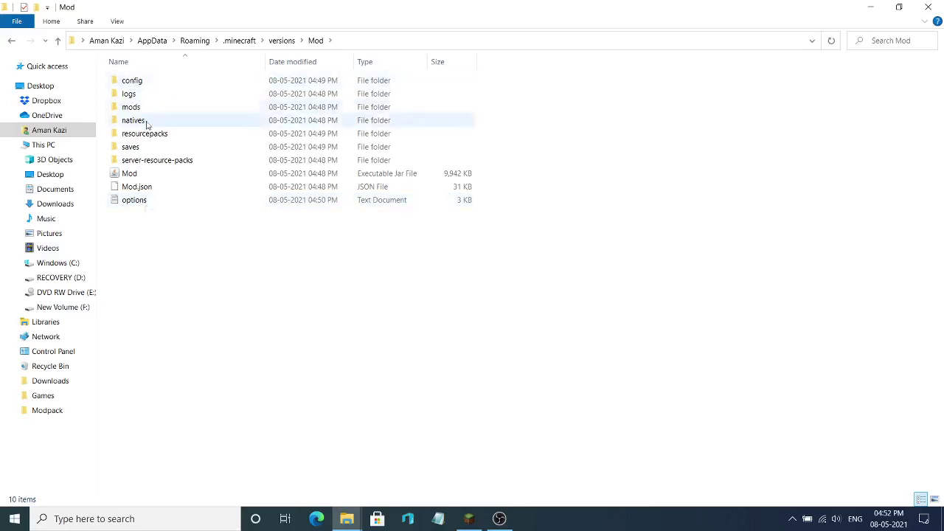
# - Check the config folder's contents, and delete the config and mods folders from the Mod folder
pyautogui.moveTo(347, 519)
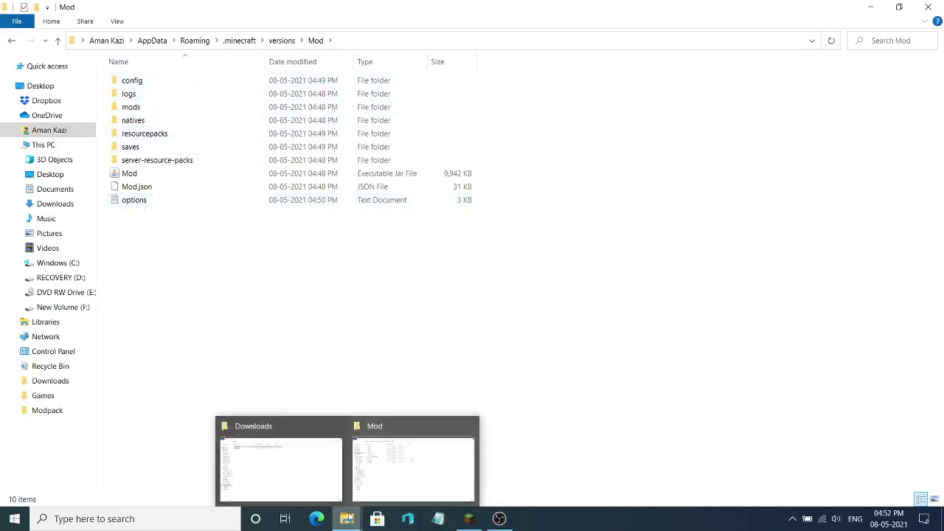
pyautogui.doubleClick(217, 82)
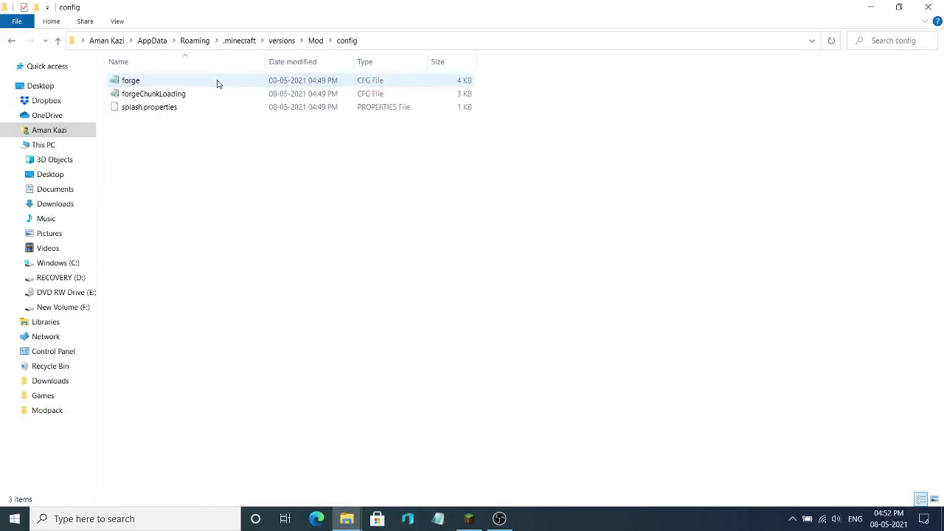
pyautogui.click(11, 41)
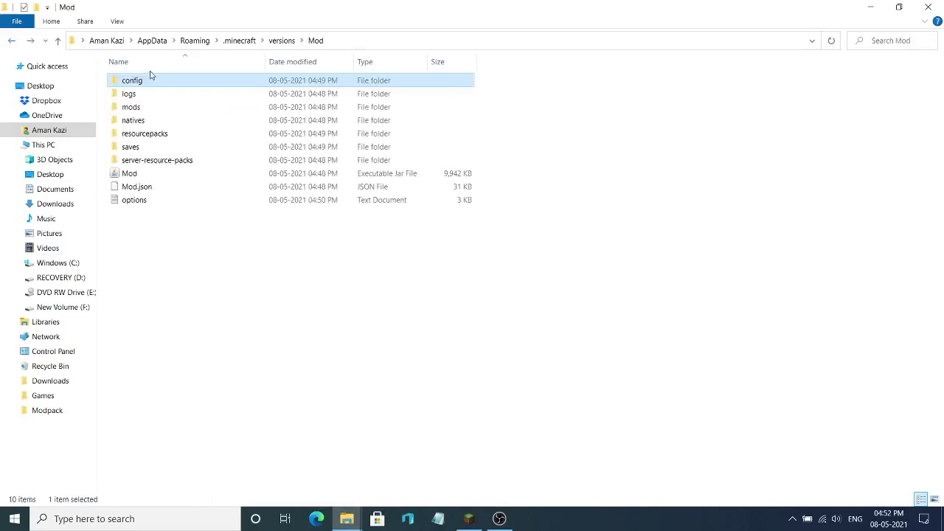
pyautogui.press('Delete')
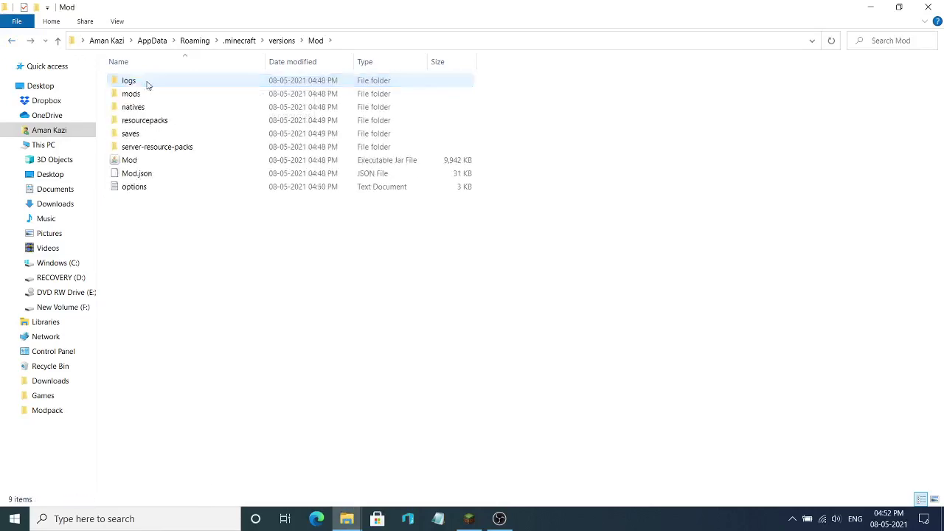
pyautogui.click(134, 96)
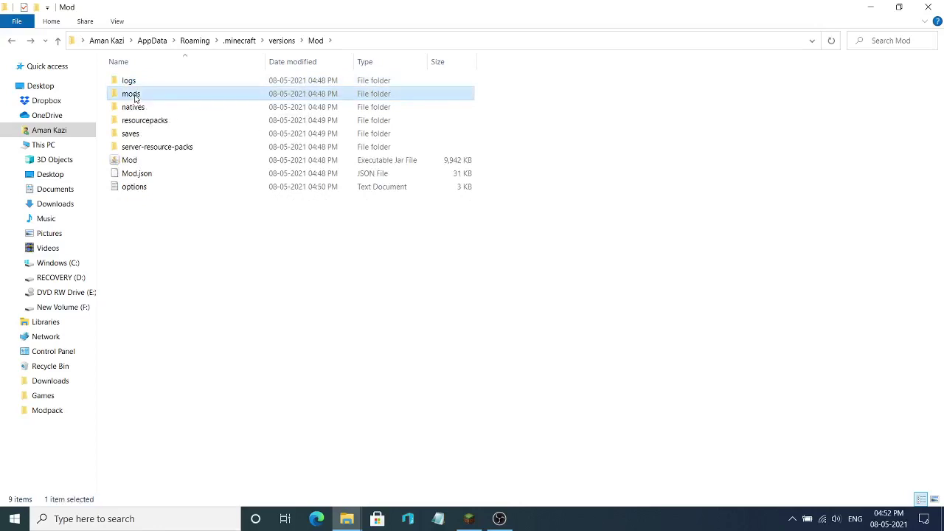
pyautogui.press('Delete')
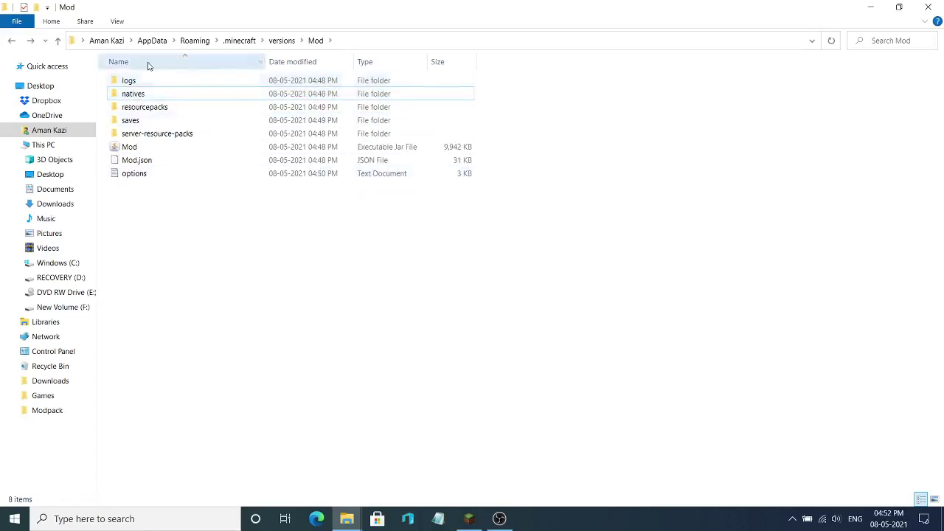
# - Look at the contents of the extracted Modpack folder in Downloads, and return to Downloads
pyautogui.moveTo(347, 519)
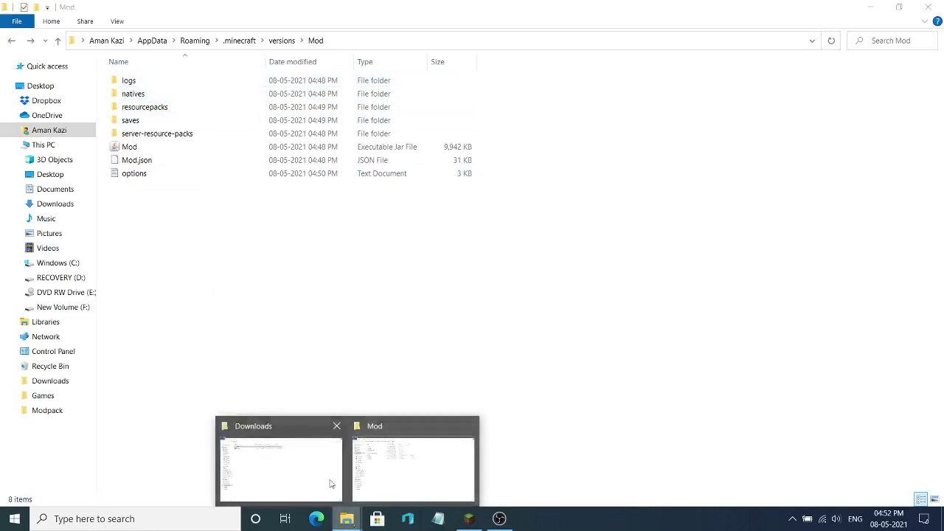
pyautogui.click(322, 471)
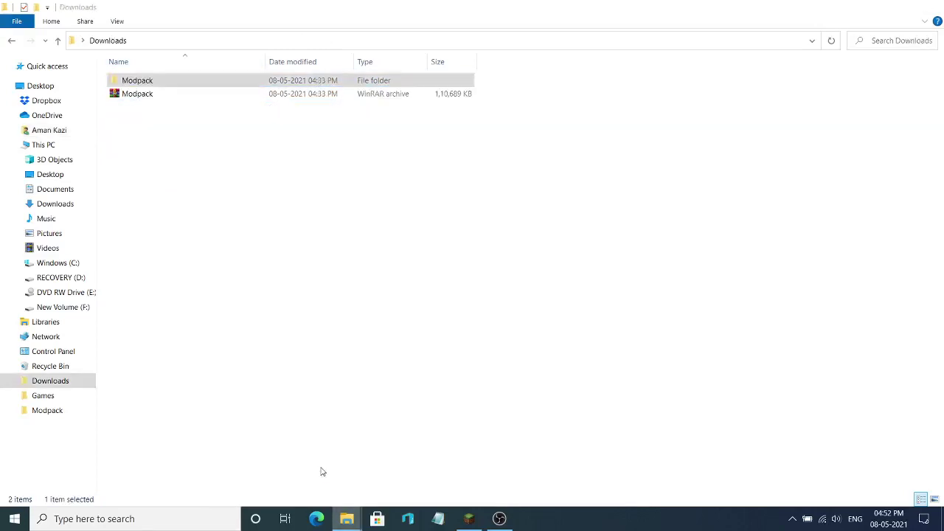
pyautogui.doubleClick(139, 83)
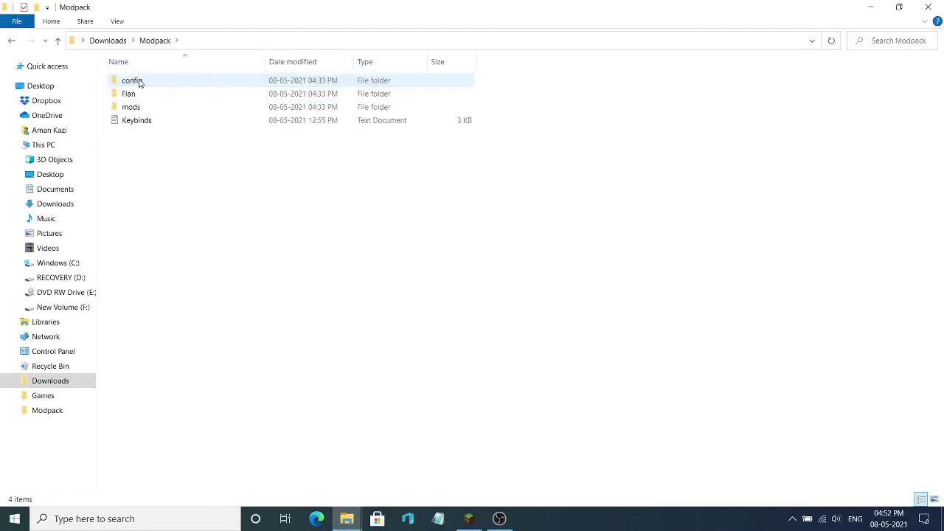
pyautogui.click(11, 41)
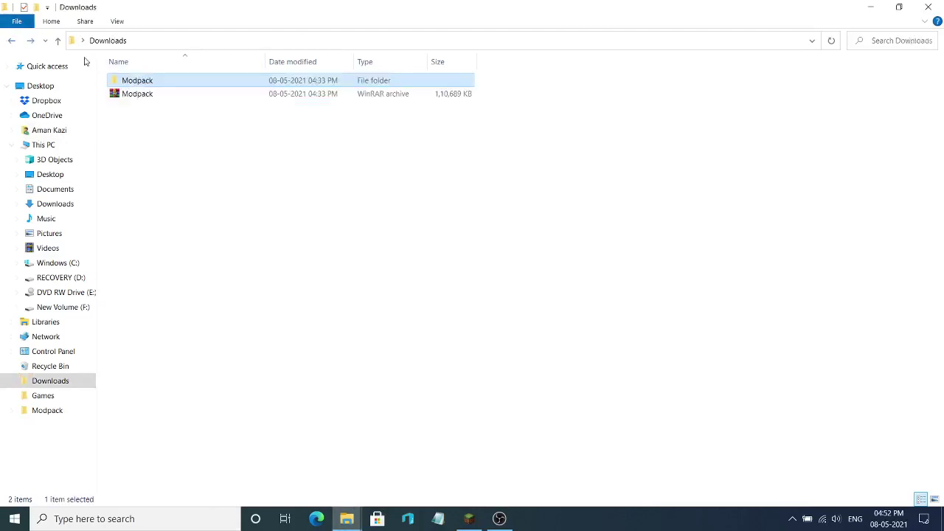
pyautogui.doubleClick(135, 81)
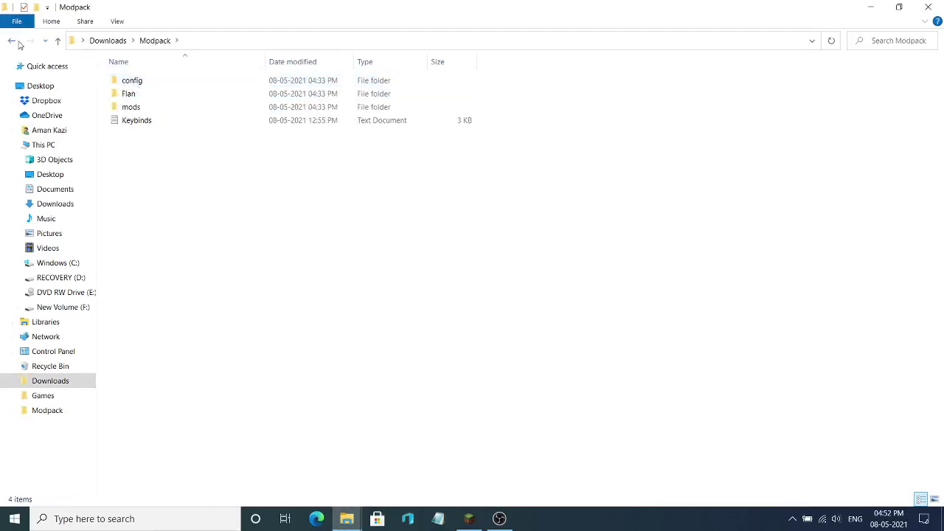
pyautogui.click(15, 42)
# - Move the extracted Modpack folder from Downloads into the Mod version folder
pyautogui.rightClick(127, 80)
pyautogui.click(163, 319)
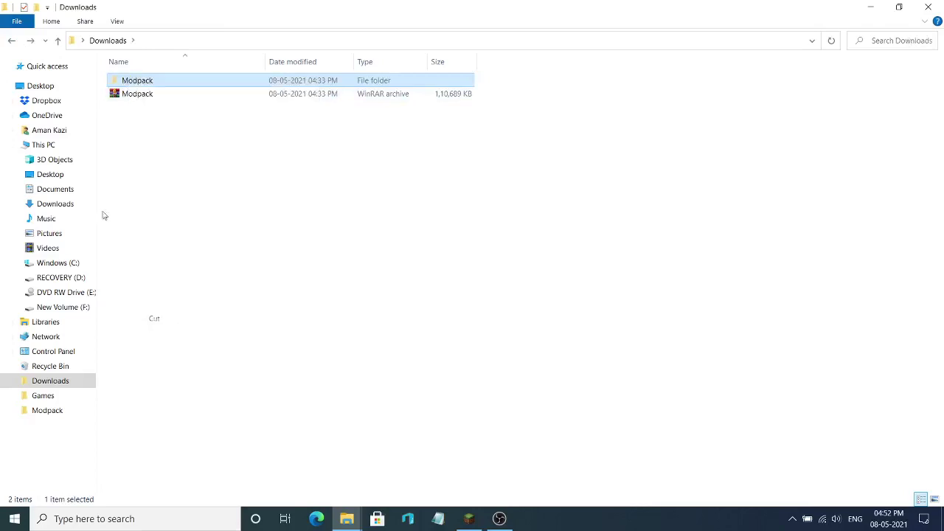
pyautogui.moveTo(347, 516)
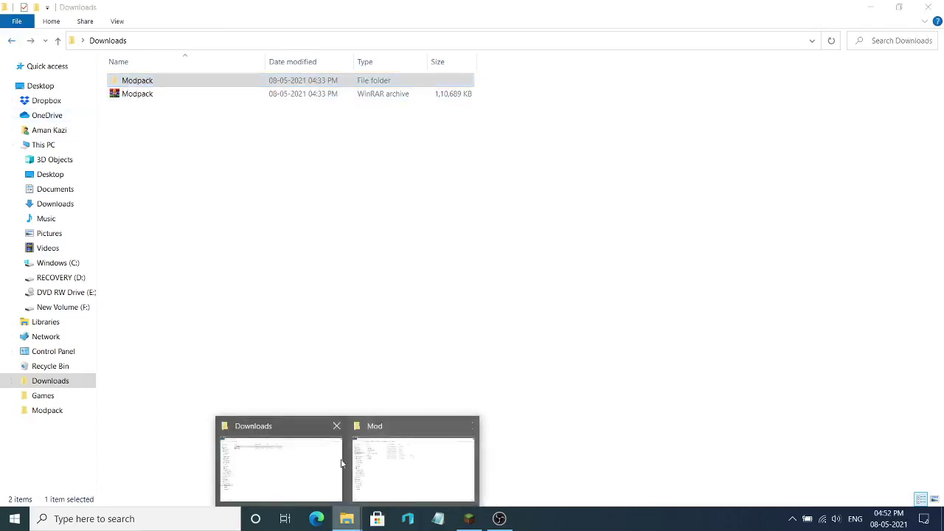
pyautogui.click(363, 463)
pyautogui.rightClick(289, 295)
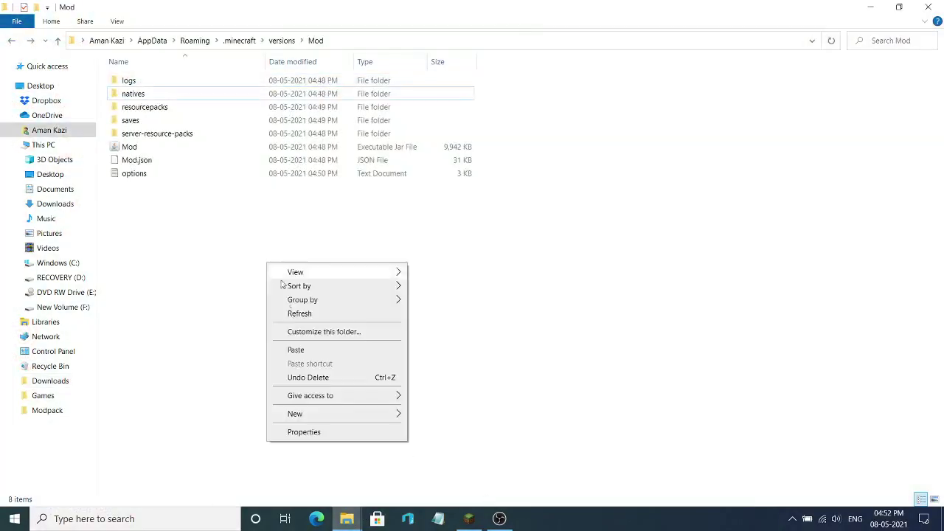
pyautogui.click(297, 350)
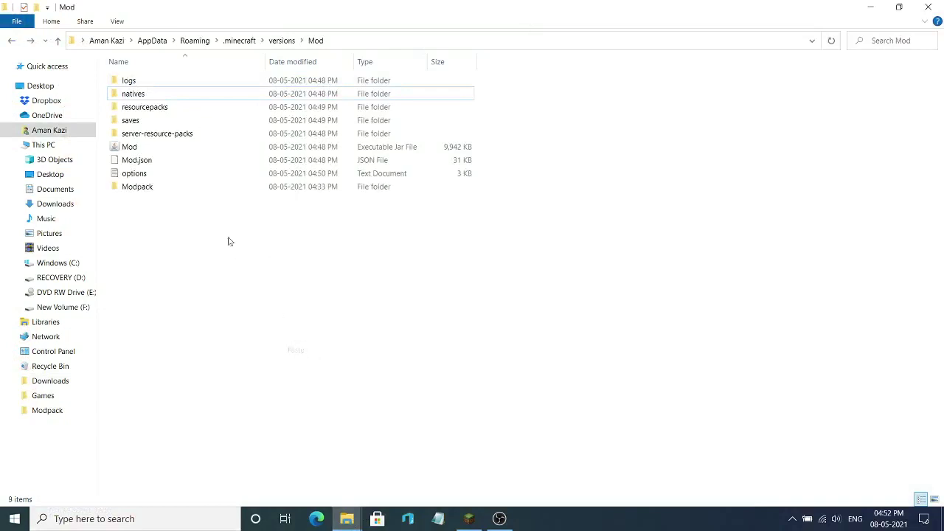
# - Move the config, Flan and mods folders and the Keybinds file out of Modpack into its parent Mod folder
pyautogui.doubleClick(232, 186)
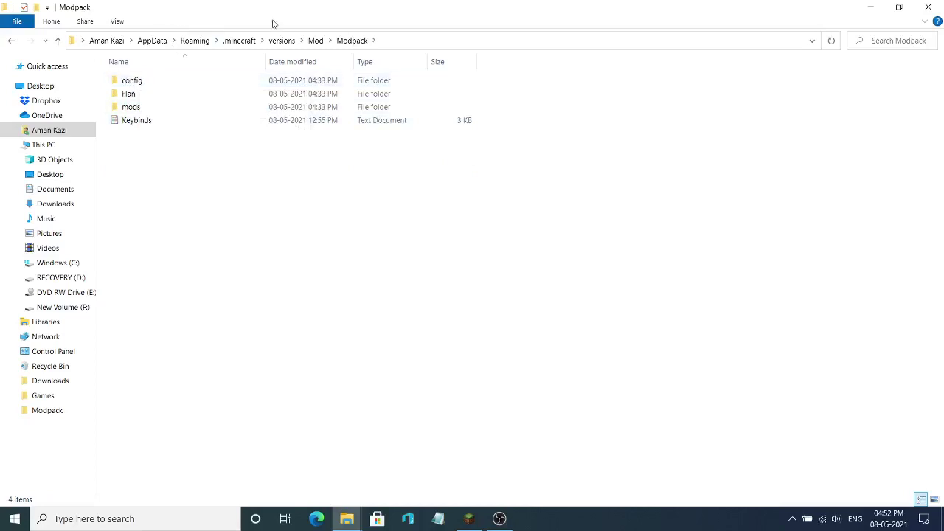
pyautogui.click(11, 41)
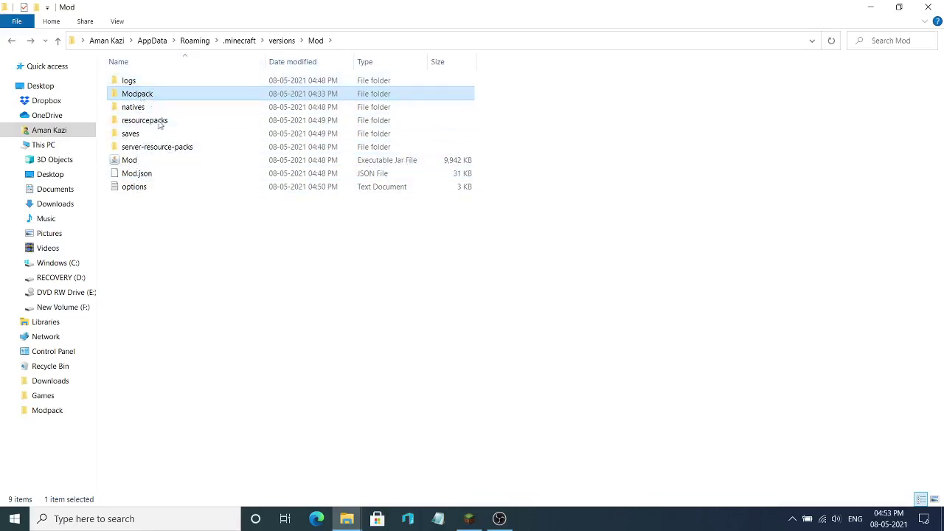
pyautogui.doubleClick(155, 96)
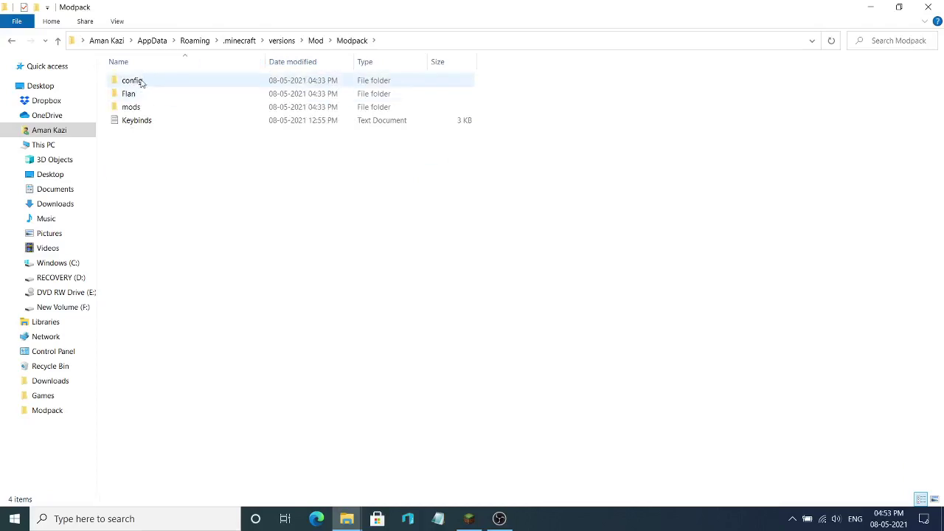
pyautogui.moveTo(498, 89); pyautogui.dragTo(433, 105)
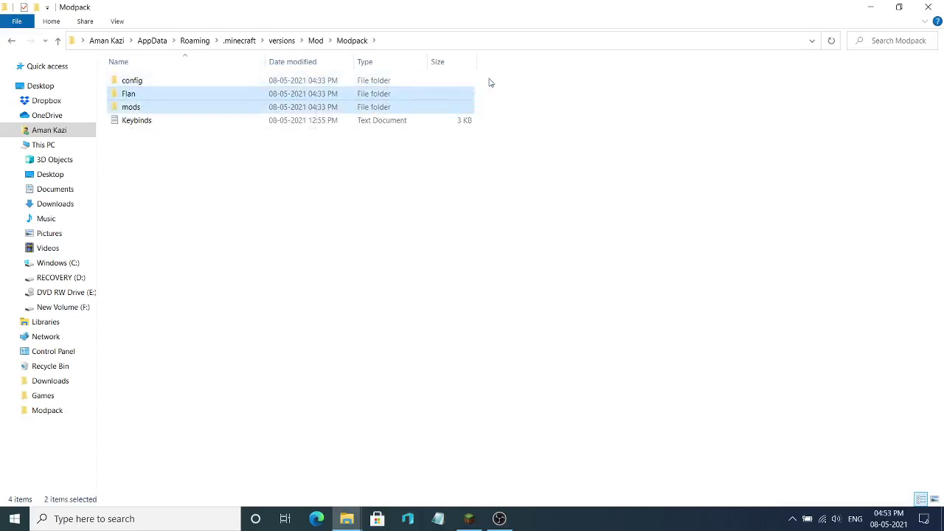
pyautogui.moveTo(488, 77); pyautogui.dragTo(303, 110)
pyautogui.rightClick(301, 101)
pyautogui.click(330, 283)
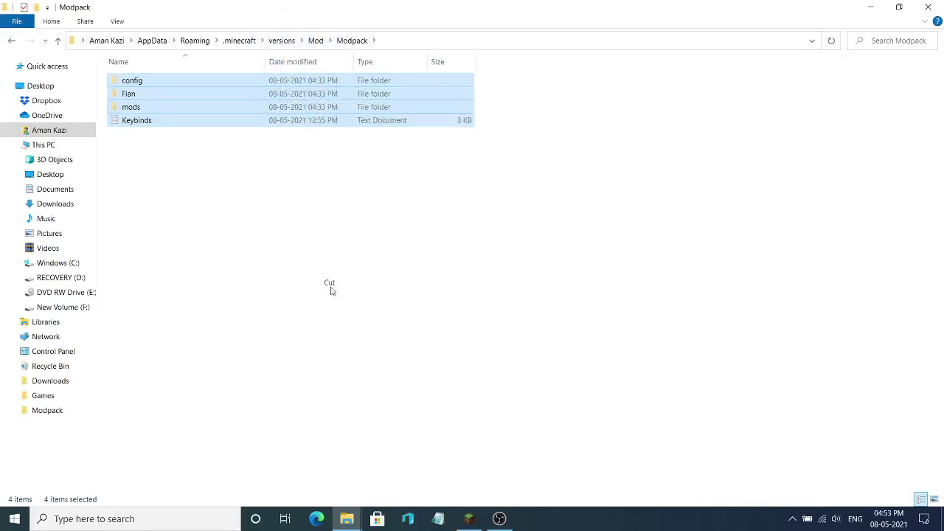
pyautogui.click(9, 43)
pyautogui.rightClick(727, 179)
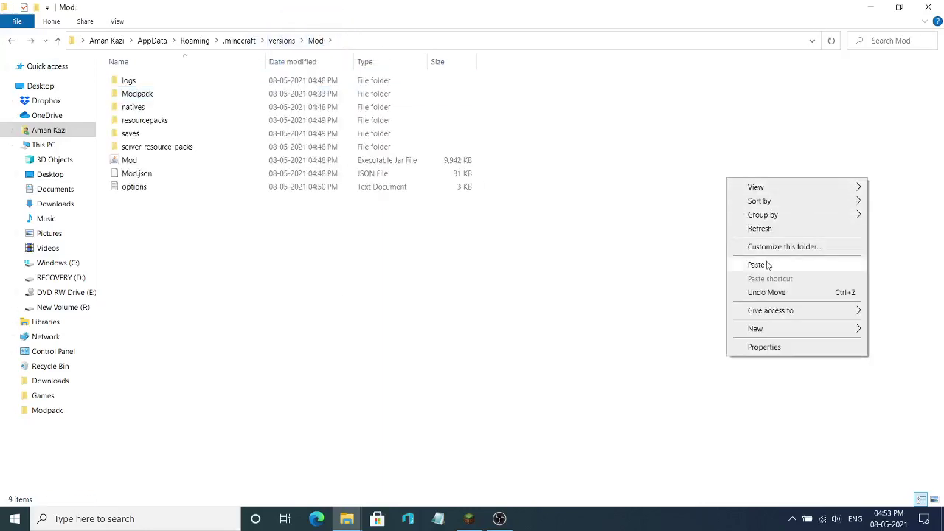
pyautogui.click(766, 261)
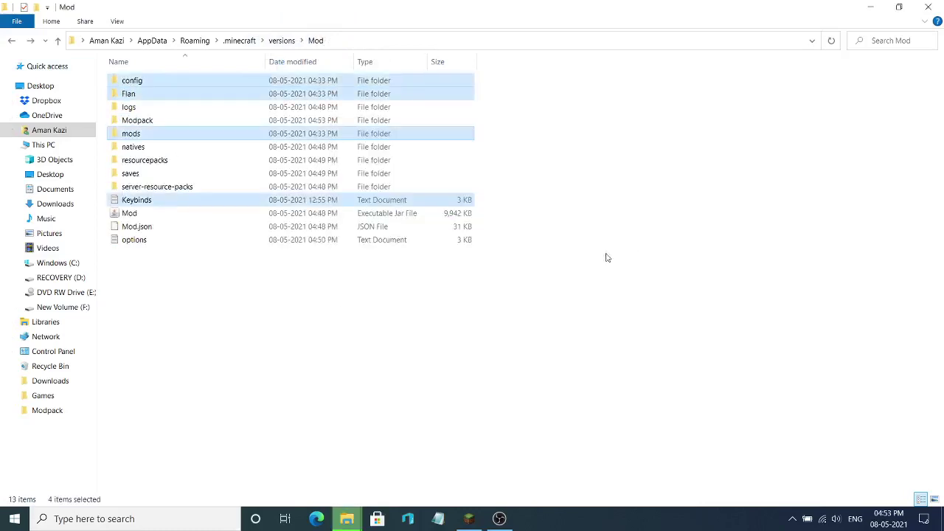
pyautogui.click(192, 291)
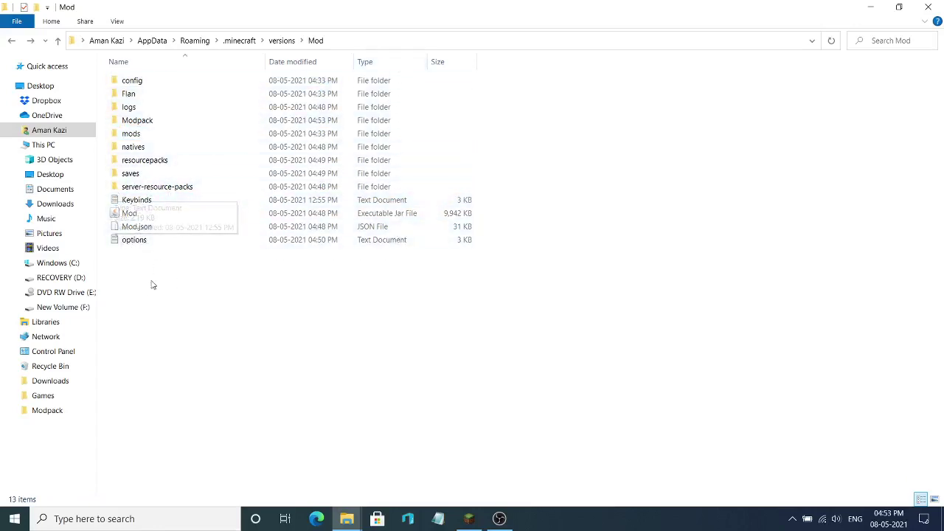
# - Open the options file in the Mod folder and examine its settings to locate the start of the key lines after tutorialStep:movement
pyautogui.click(144, 242)
pyautogui.doubleClick(144, 242)
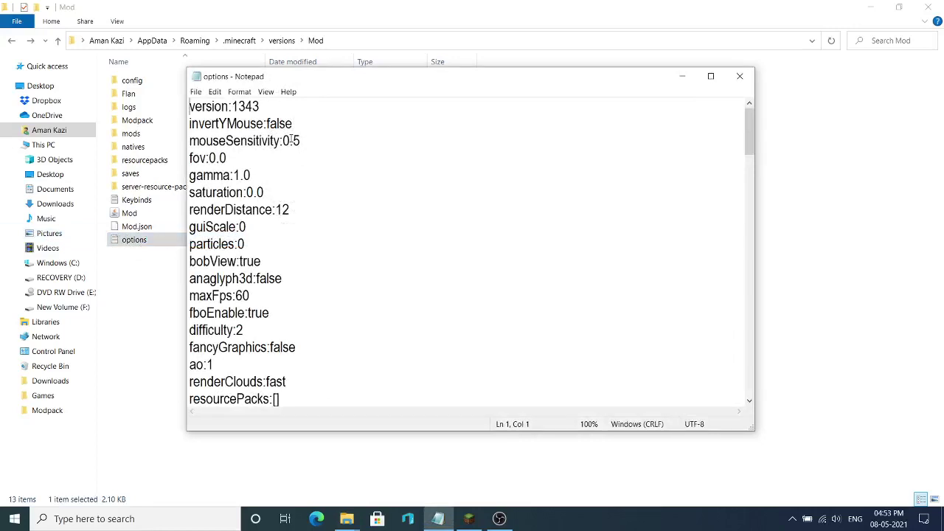
pyautogui.scroll(-15, 292, 140)
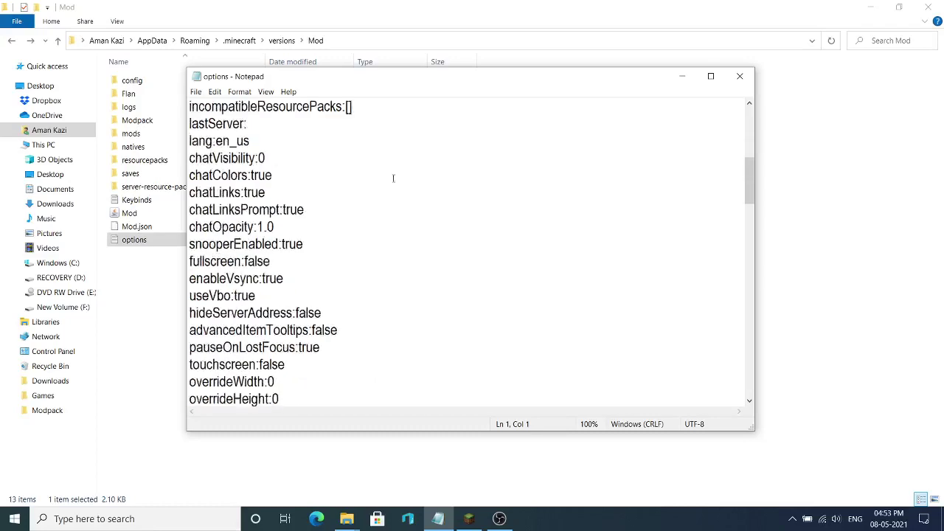
pyautogui.scroll(10, 346, 220)
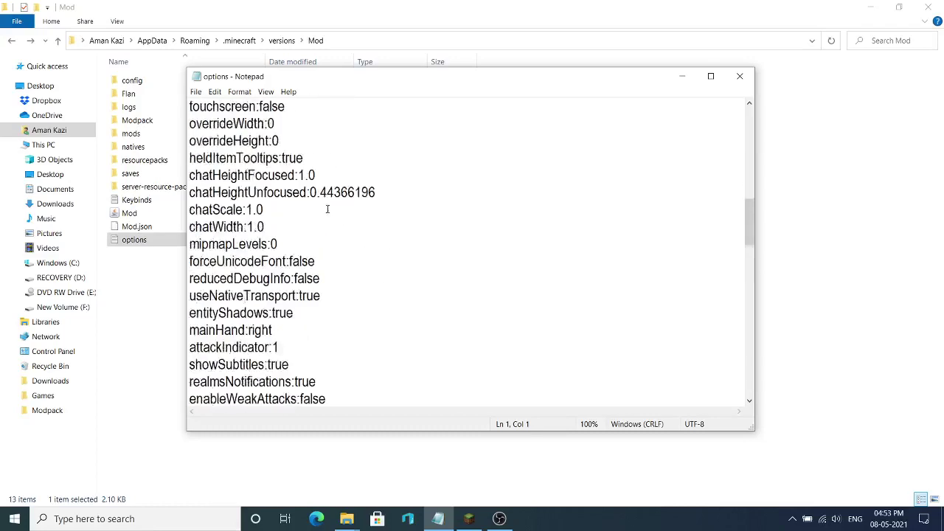
pyautogui.scroll(3, 364, 174)
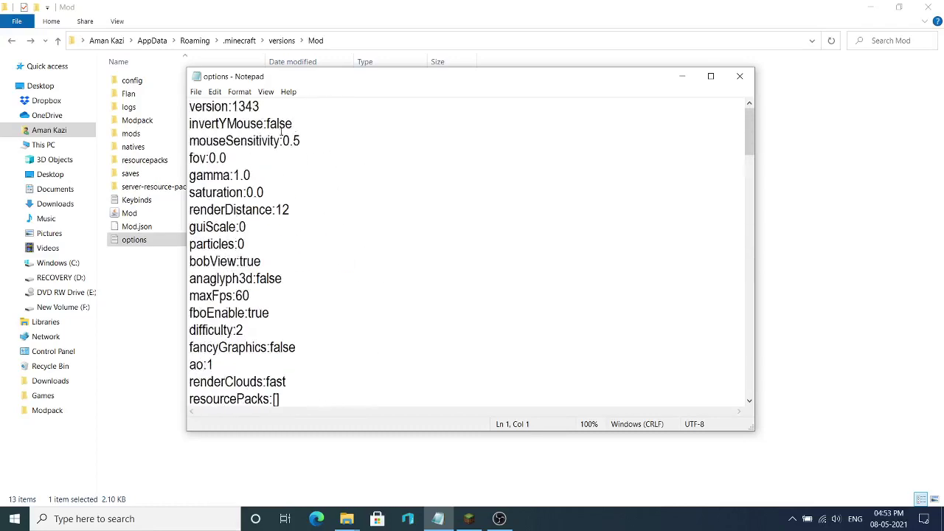
pyautogui.scroll(-5, 343, 137)
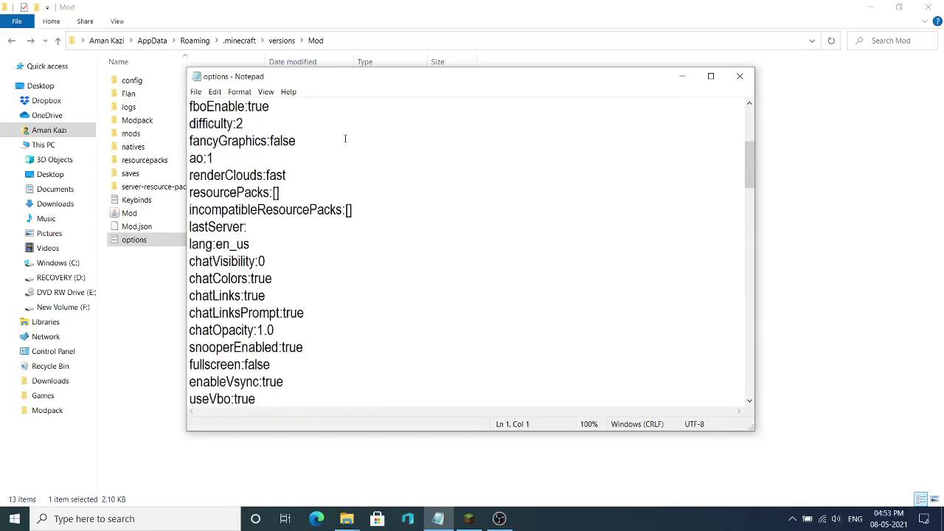
pyautogui.scroll(-5, 345, 139)
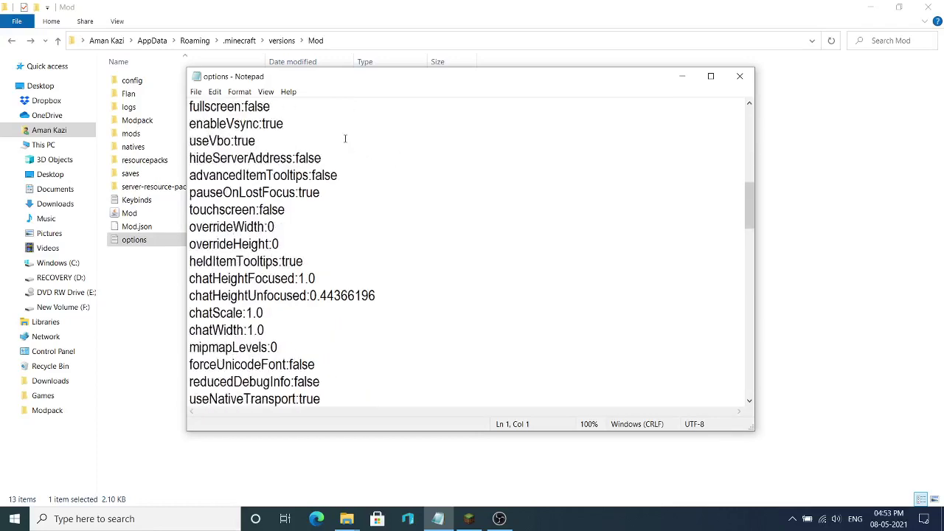
pyautogui.scroll(-4, 345, 139)
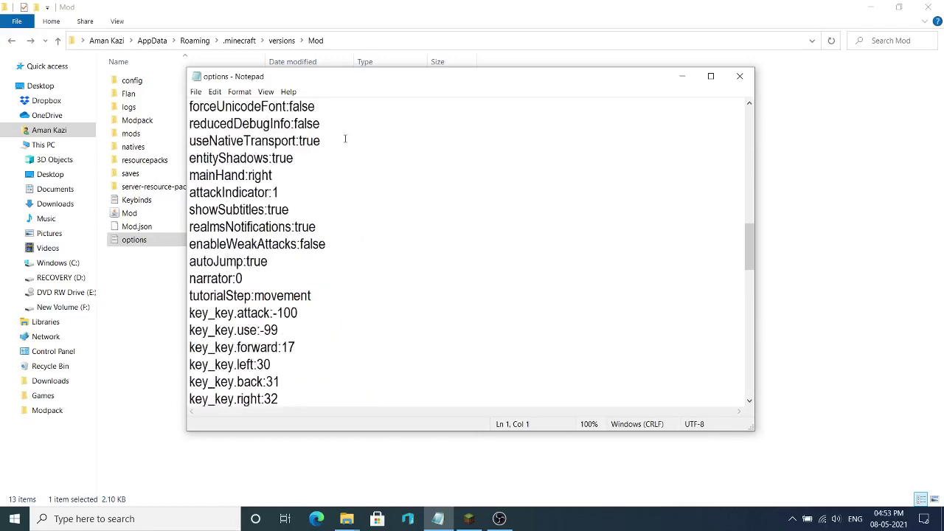
pyautogui.scroll(-3, 344, 139)
pyautogui.scroll(2, 344, 139)
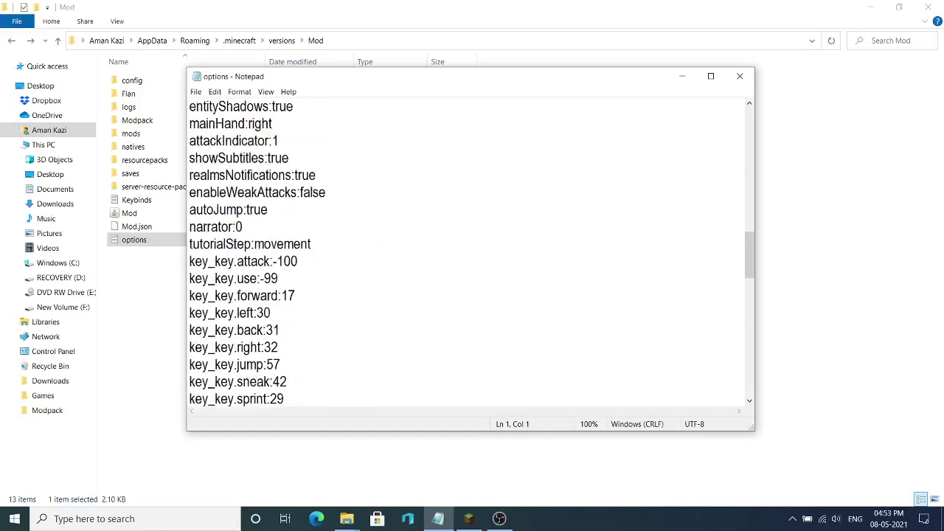
pyautogui.moveTo(196, 248); pyautogui.dragTo(326, 247)
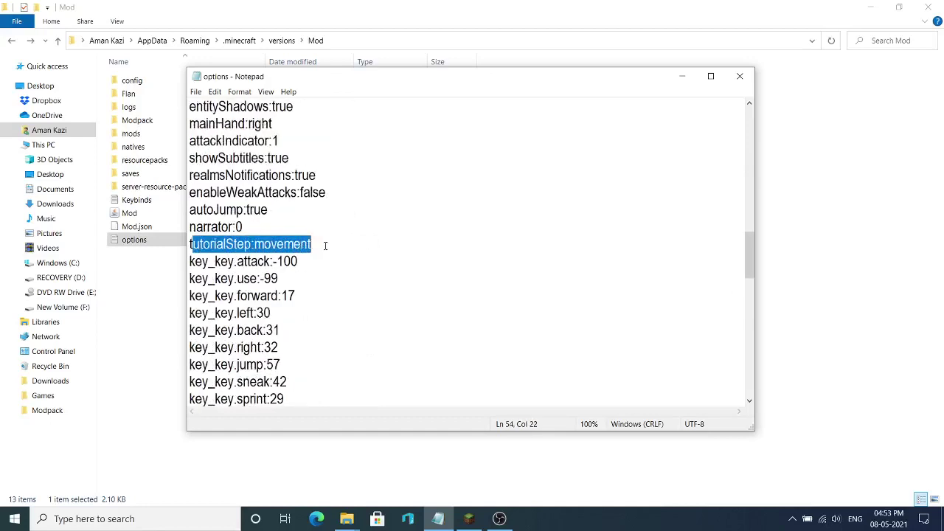
pyautogui.click(317, 215)
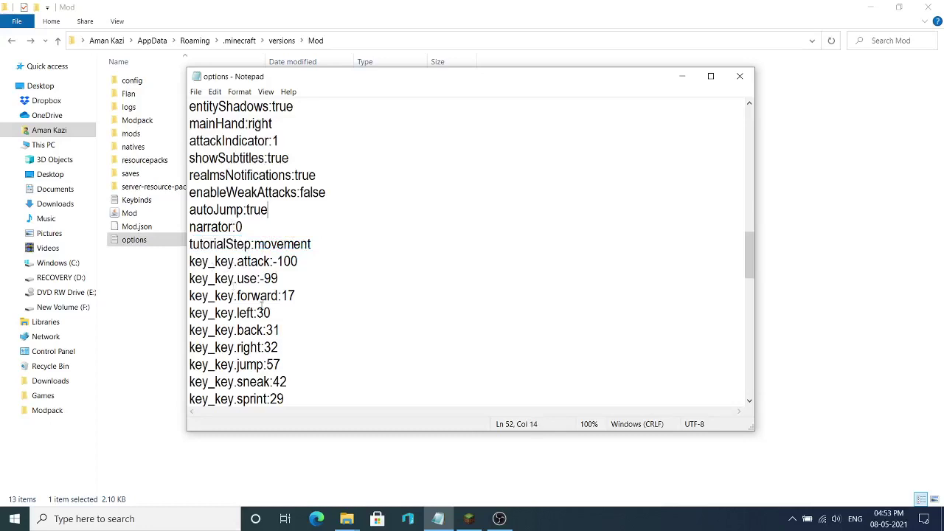
# - Delete all keybind lines from key_key.attack through key_key.hotbar.9 in the options file, keeping the tutorialStep and soundCategory lines
pyautogui.scroll(-5, 328, 254)
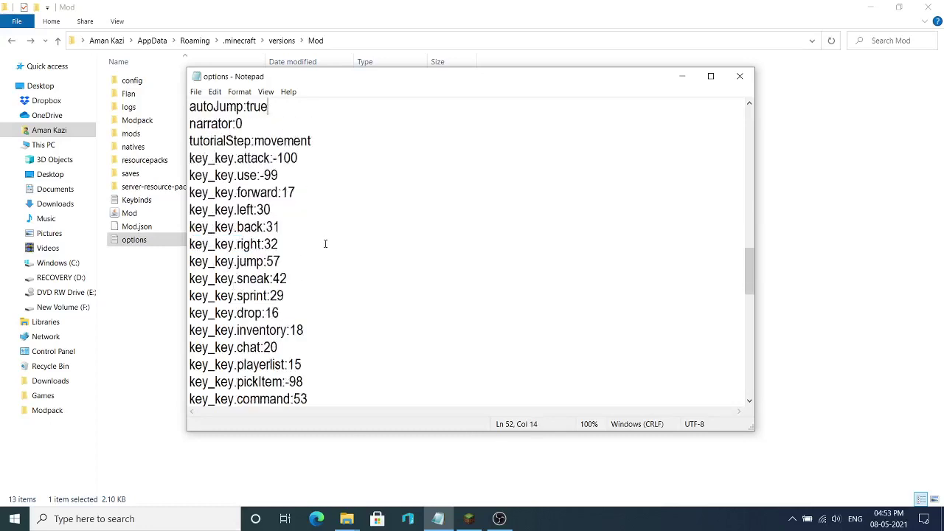
pyautogui.scroll(-3, 325, 243)
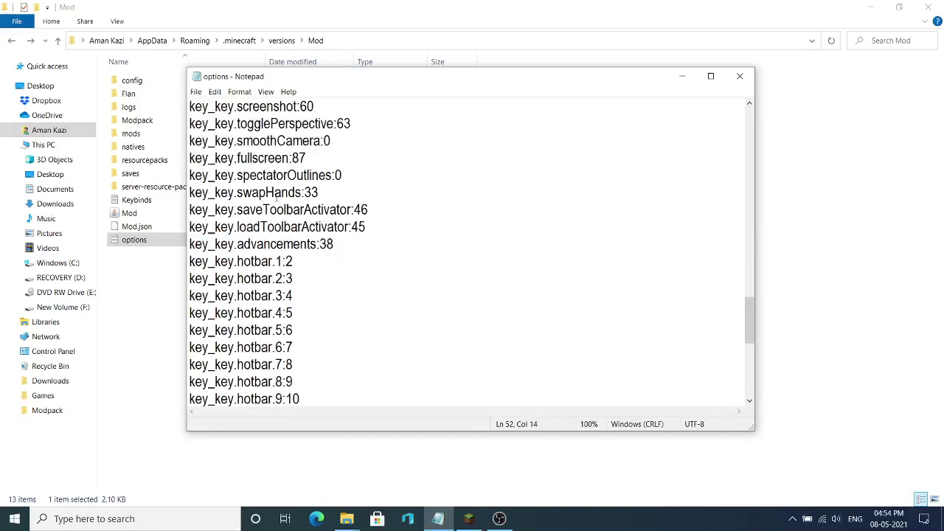
pyautogui.scroll(-4, 273, 202)
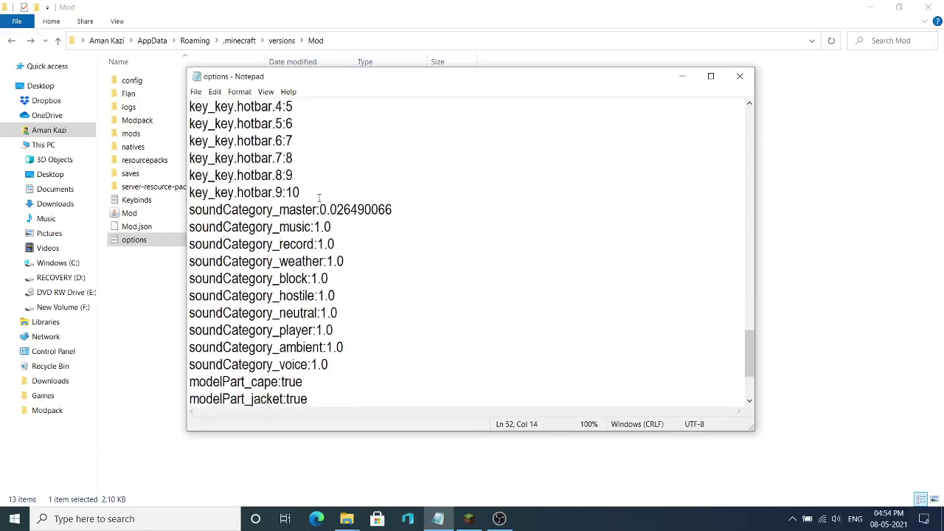
pyautogui.scroll(1, 271, 209)
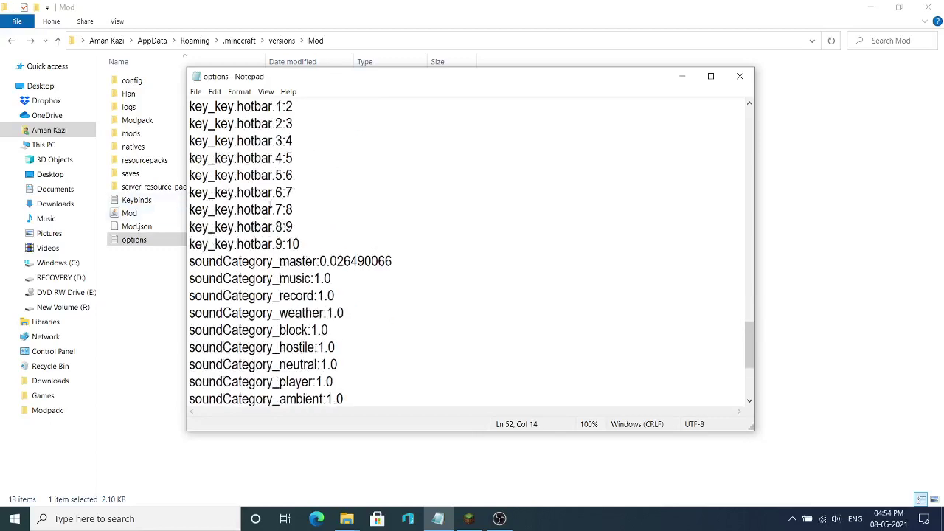
pyautogui.click(302, 245)
pyautogui.moveTo(190, 262)
pyautogui.mouseDown()
pyautogui.moveTo(329, 256)
pyautogui.moveTo(192, 244)
pyautogui.moveTo(186, 102)
pyautogui.moveTo(233, 227)
pyautogui.moveTo(228, 261)
pyautogui.moveTo(188, 261)
pyautogui.mouseUp()
pyautogui.click(319, 248)
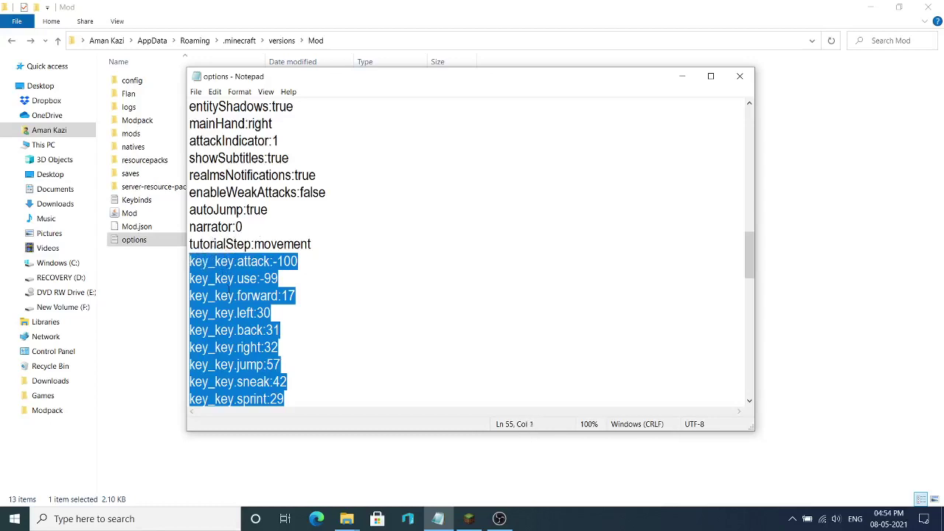
pyautogui.press('Delete')
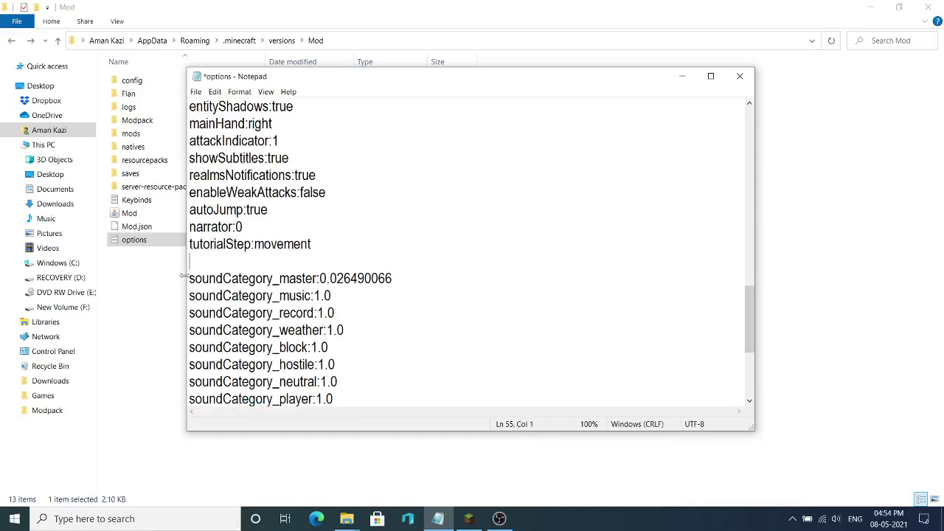
# - Copy the entire contents of the Keybinds file in the Mod folder and close the file
pyautogui.click(169, 287)
pyautogui.doubleClick(157, 201)
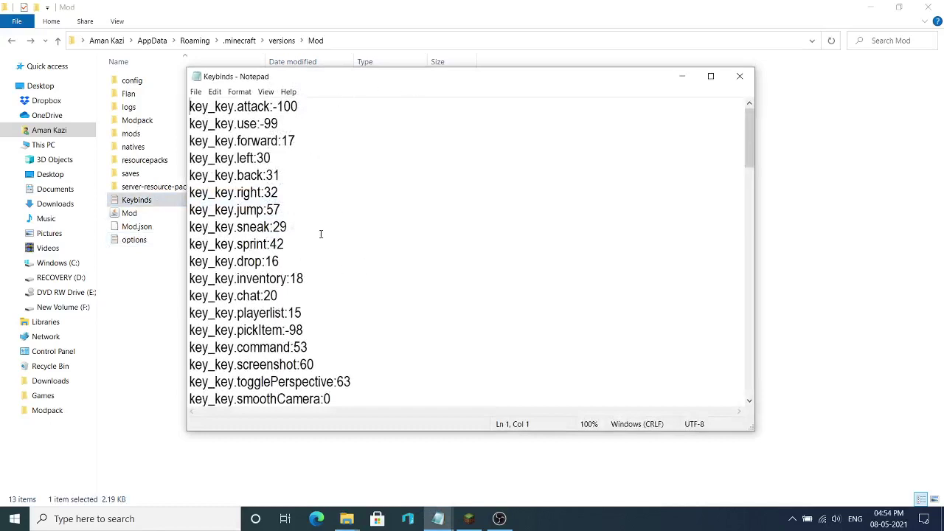
pyautogui.scroll(-12, 321, 234)
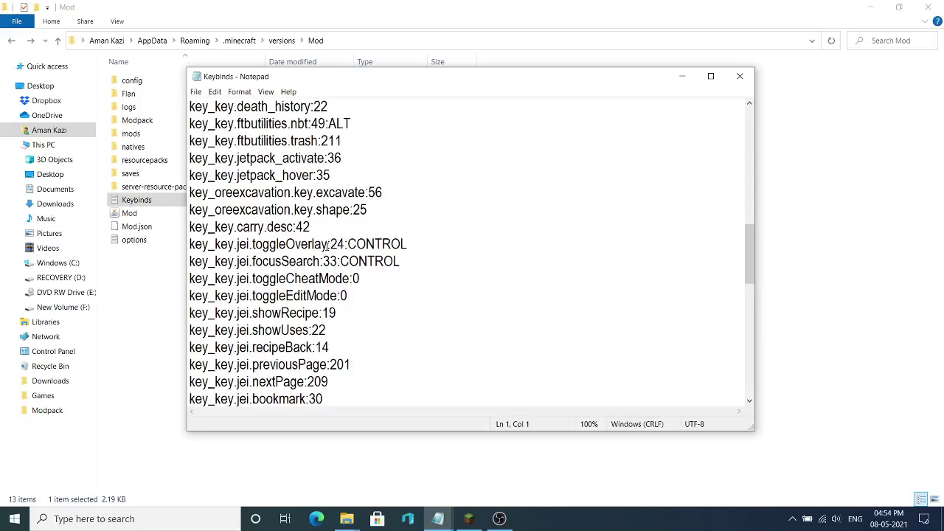
pyautogui.scroll(-12, 361, 310)
pyautogui.moveTo(378, 381); pyautogui.dragTo(244, 93)
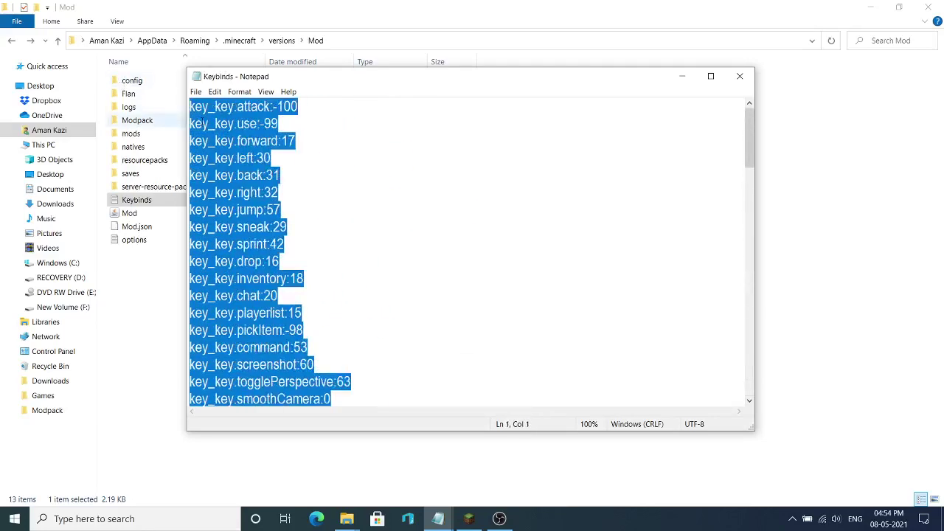
pyautogui.click(433, 245)
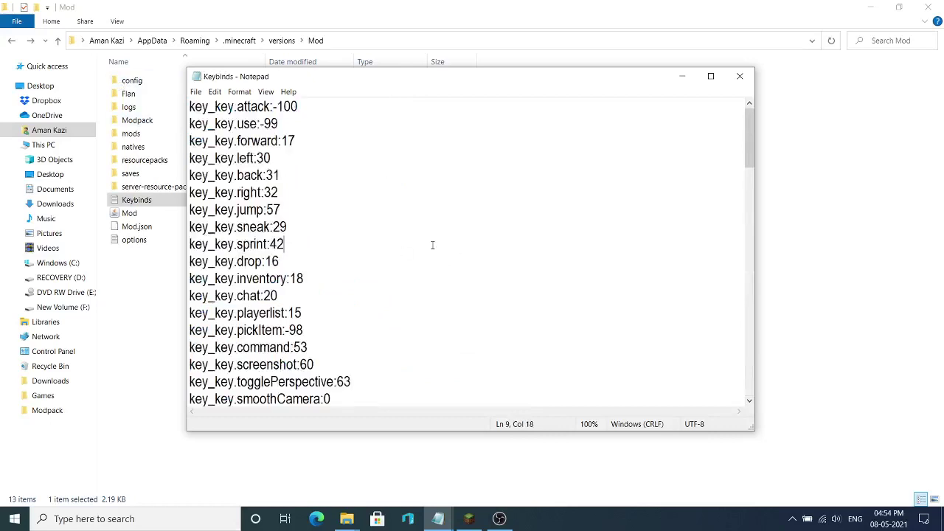
pyautogui.click(740, 76)
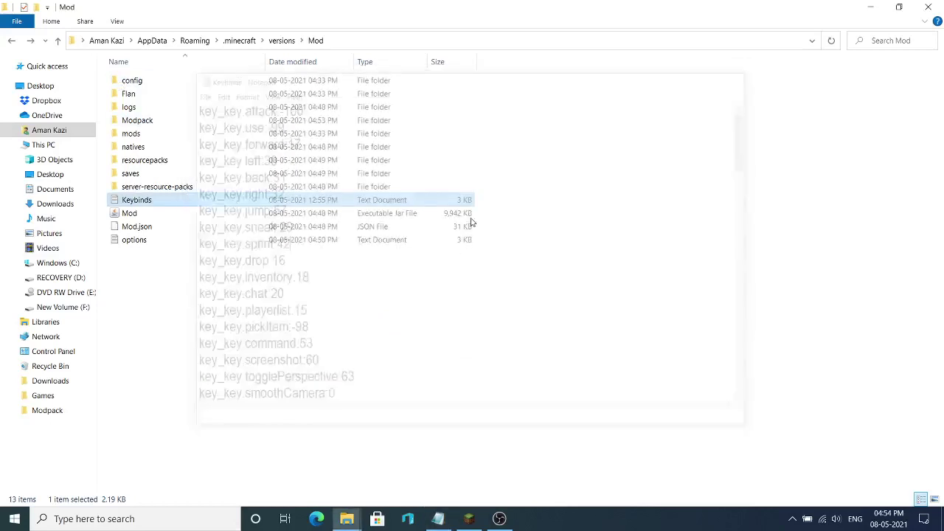
# - Return to the unsaved options file and paste the copied keybinds into the empty line between tutorialStep:movement and soundCategory_master
pyautogui.click(438, 518)
pyautogui.click(437, 519)
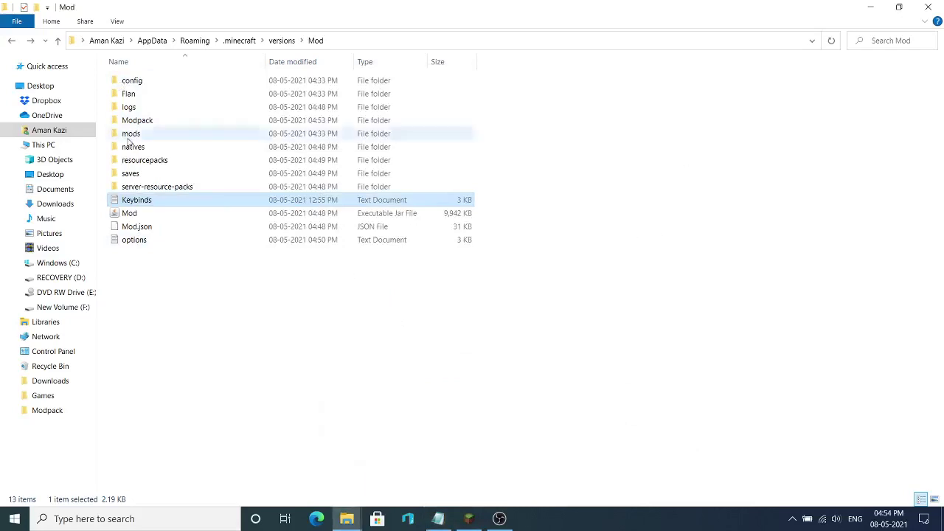
pyautogui.click(438, 518)
pyautogui.click(712, 76)
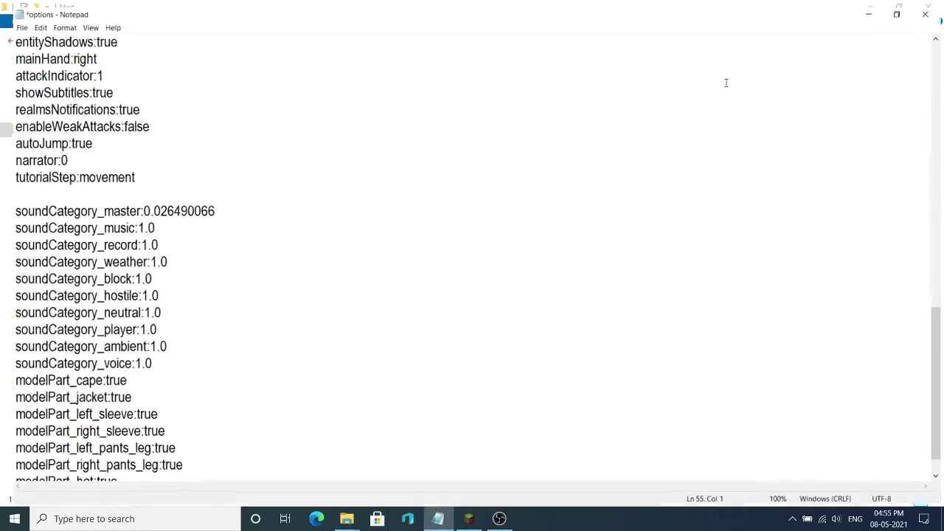
pyautogui.click(901, 6)
pyautogui.click(740, 76)
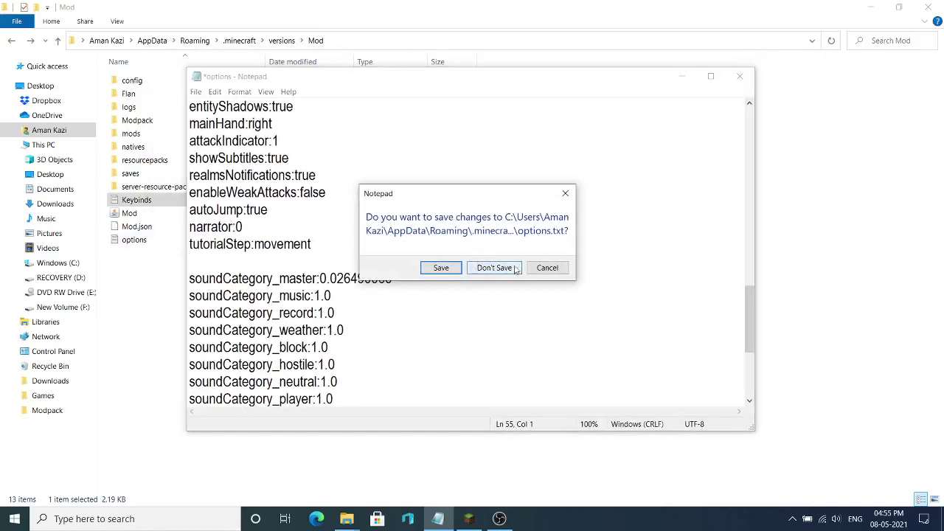
pyautogui.click(546, 268)
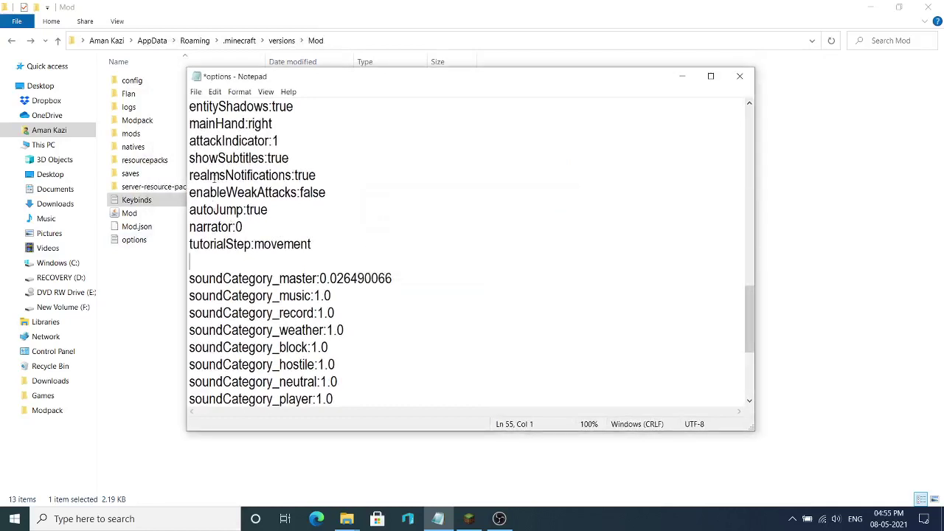
pyautogui.click(205, 250)
pyautogui.hotkey('ctrl', 'v')
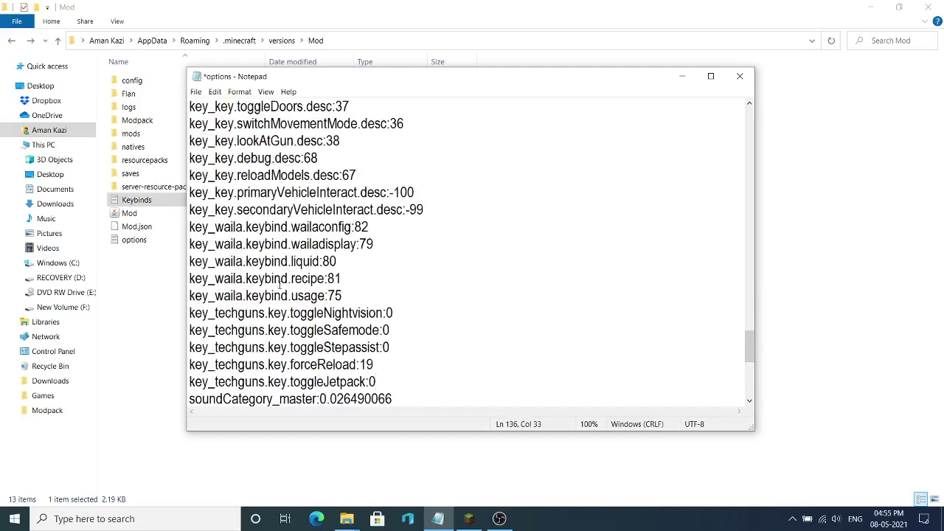
# - Check both ends of the pasted keybinds for blank lines next to tutorialStep:movement and soundCategory_master
pyautogui.scroll(-6, 280, 286)
pyautogui.scroll(2, 304, 292)
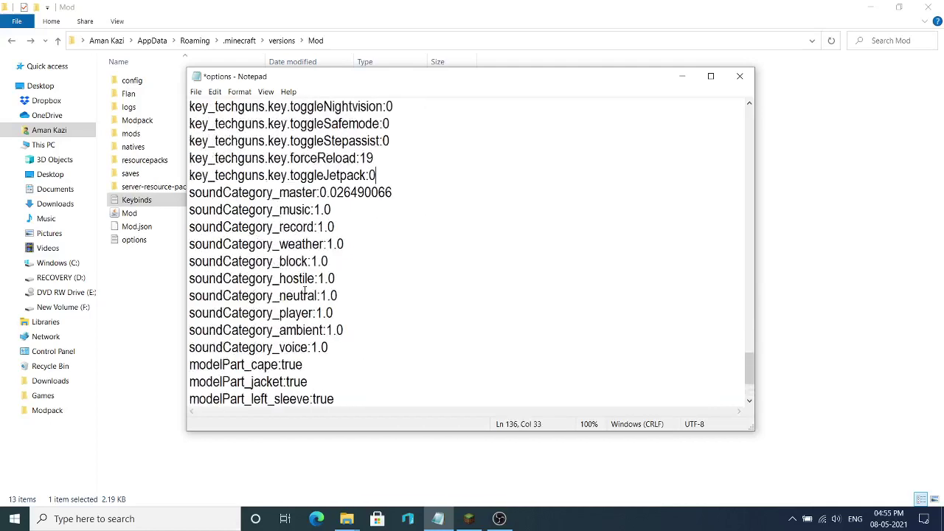
pyautogui.scroll(1, 305, 292)
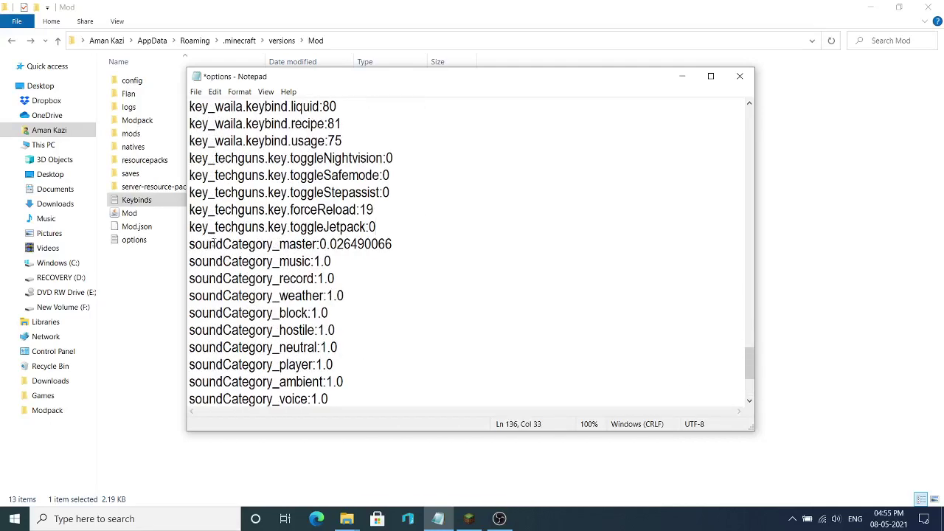
pyautogui.scroll(15, 251, 248)
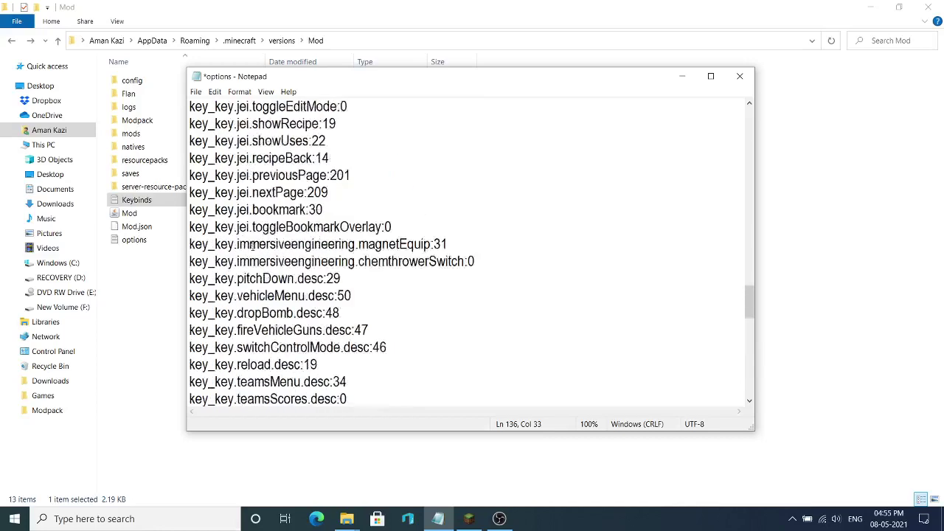
pyautogui.scroll(13, 252, 245)
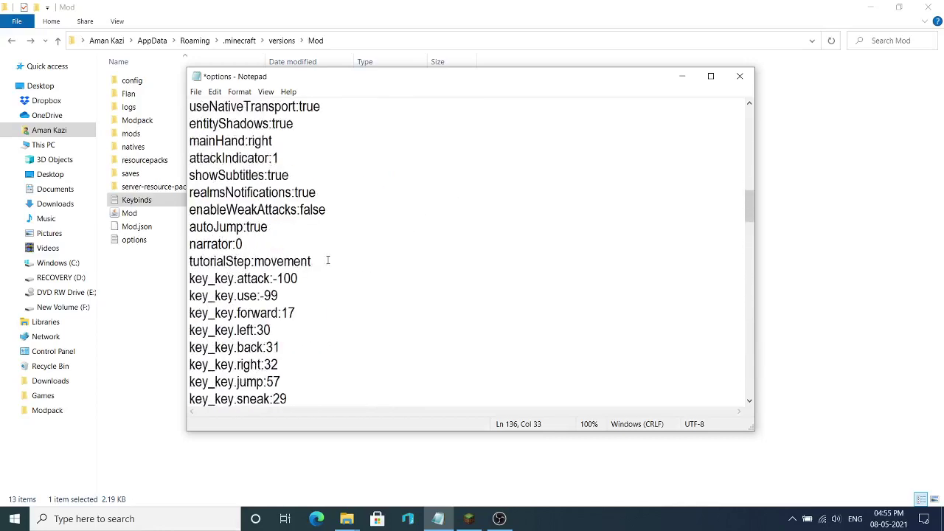
pyautogui.click(317, 263)
pyautogui.press('Return')
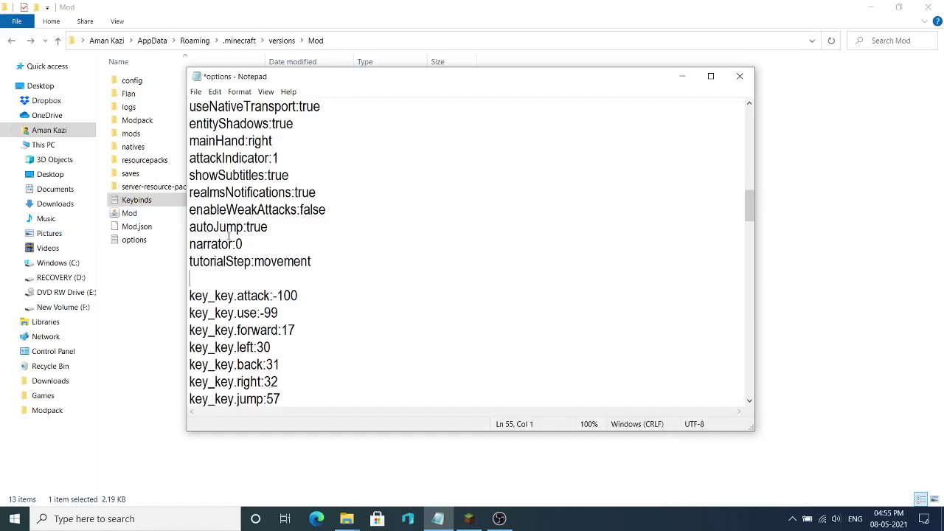
pyautogui.press('BackSpace')
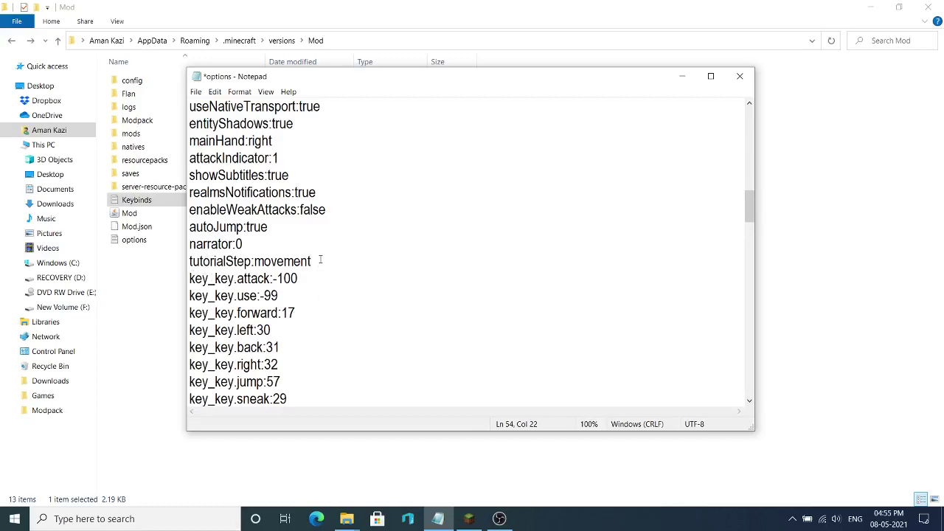
# - Save and close the options file, and delete the Keybinds file from the Mod folder
pyautogui.moveTo(222, 158); pyautogui.dragTo(216, 175)
pyautogui.click(298, 225)
pyautogui.click(197, 91)
pyautogui.click(212, 140)
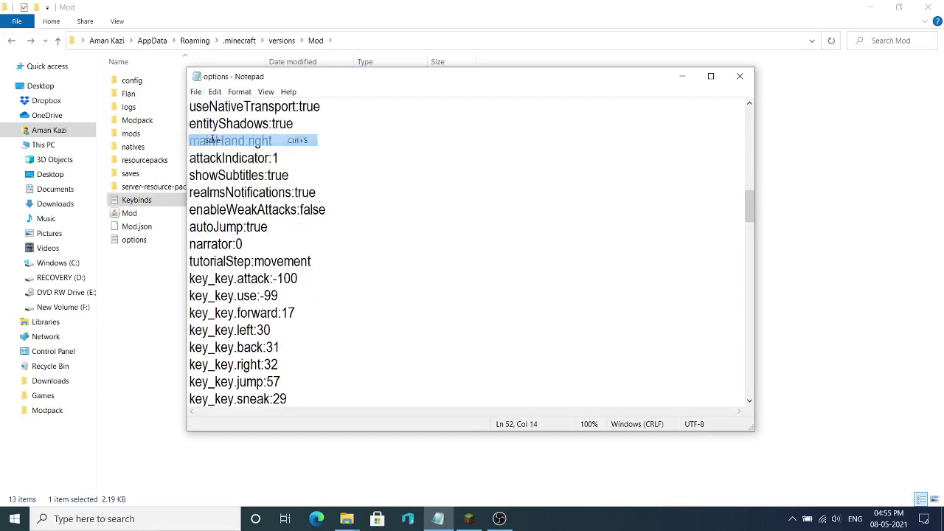
pyautogui.click(740, 76)
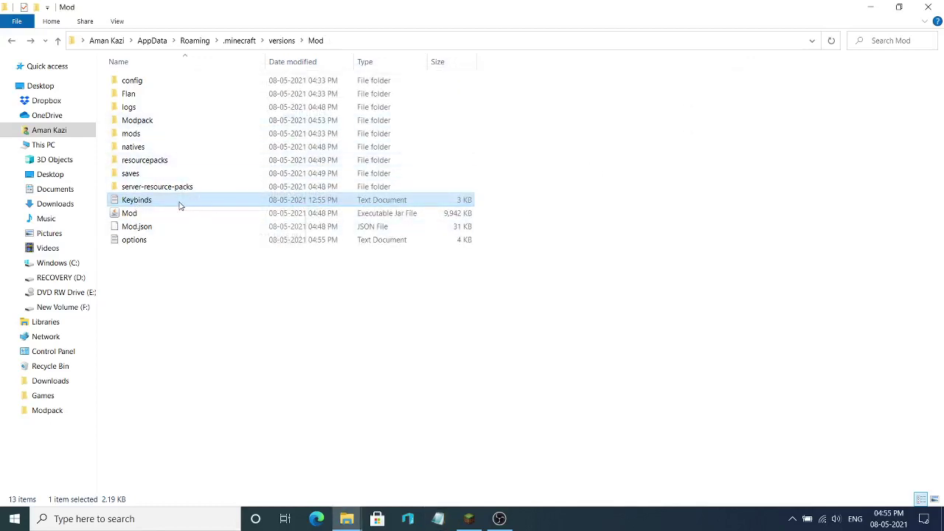
pyautogui.press('Delete')
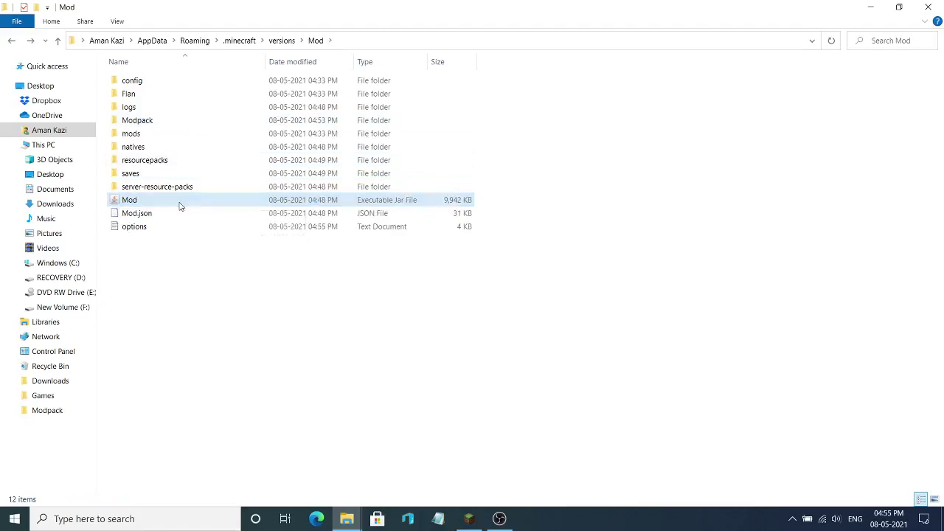
# - Reopen the options file in the Mod folder, look through its saved settings and key entries, and close it
pyautogui.doubleClick(161, 230)
pyautogui.scroll(-20, 310, 358)
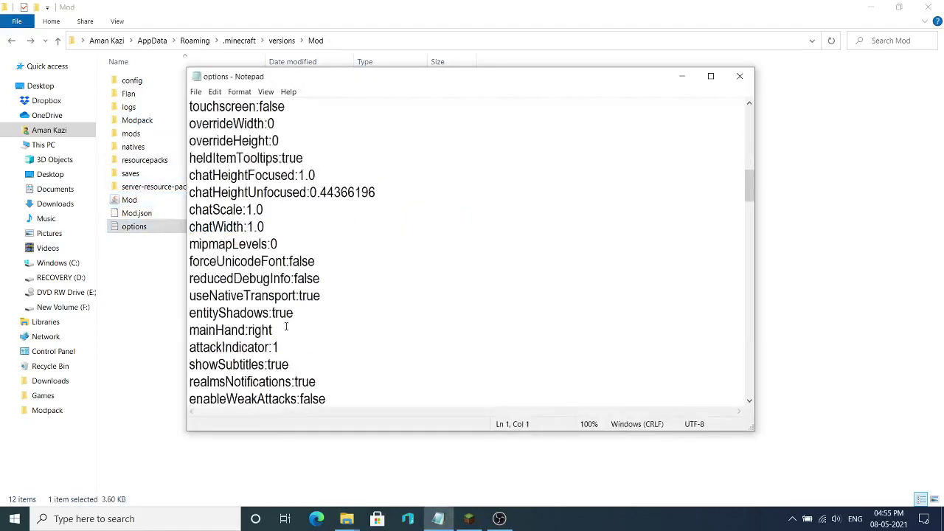
pyautogui.scroll(15, 310, 358)
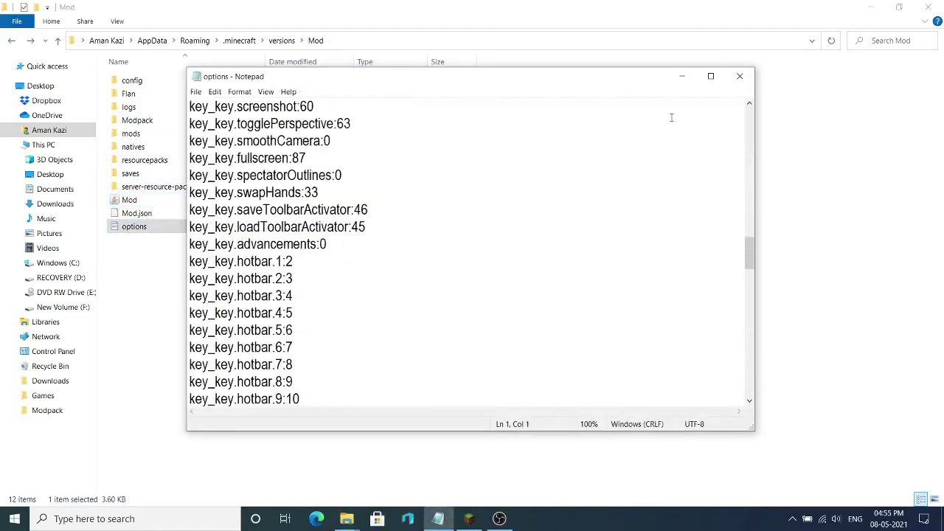
pyautogui.click(740, 76)
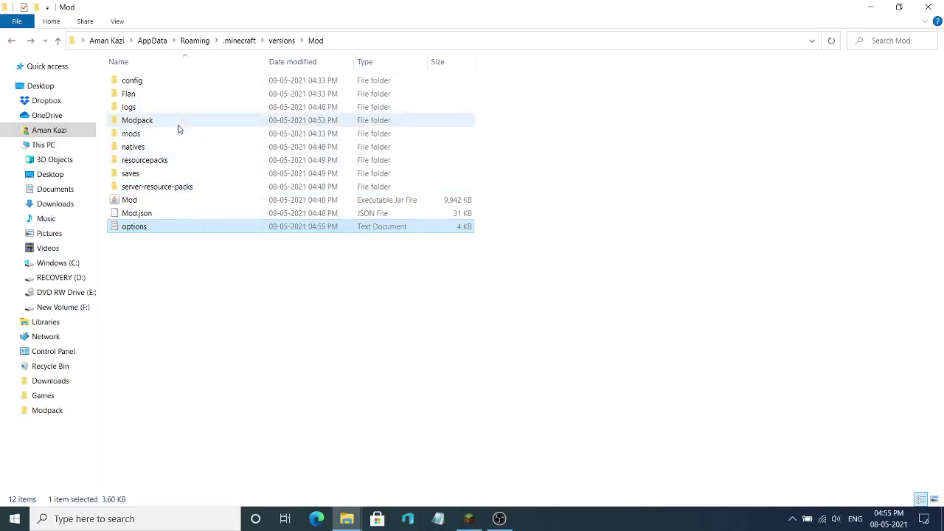
# - Check the contents of the Modpack folder inside the Mod folder and delete that folder
pyautogui.doubleClick(178, 125)
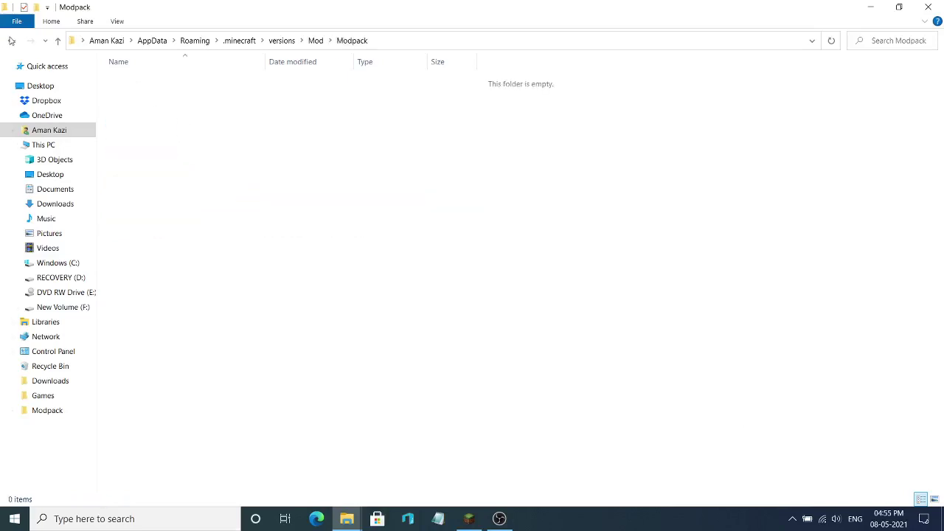
pyautogui.click(12, 41)
pyautogui.press('Delete')
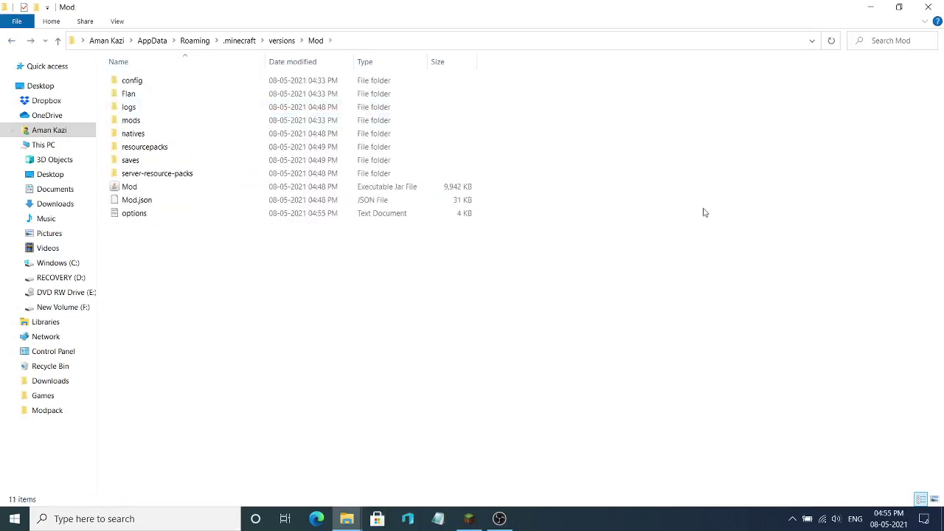
# - Look through the config, Flan and mods folders in the Mod folder, view the Downloads folder, and close the file window
pyautogui.doubleClick(176, 83)
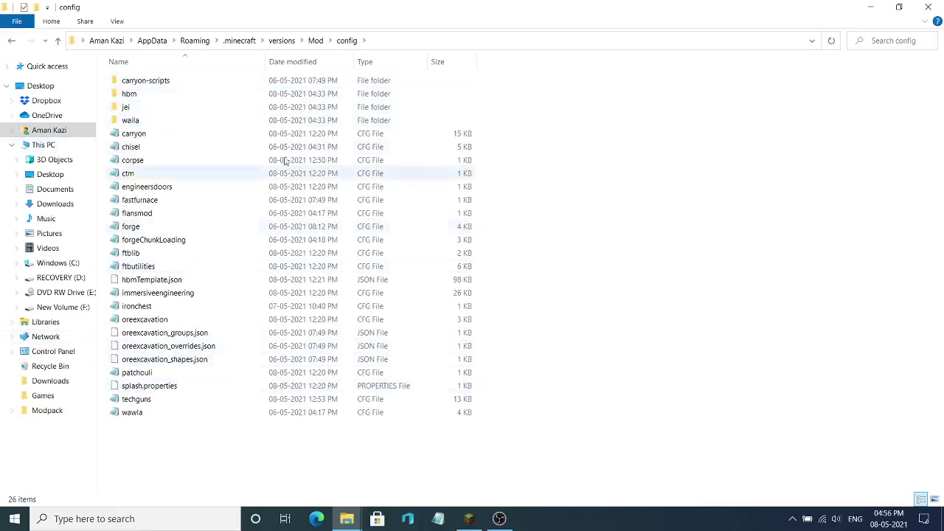
pyautogui.click(12, 41)
pyautogui.doubleClick(171, 96)
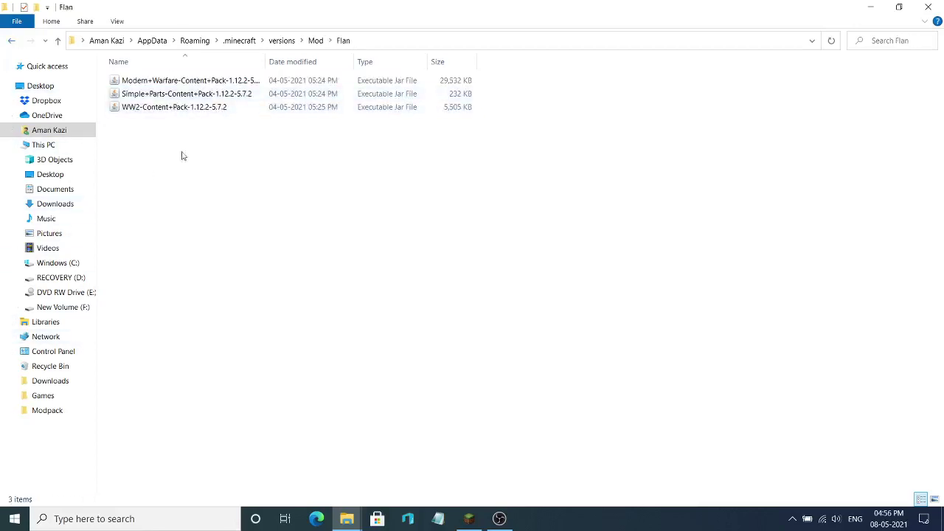
pyautogui.click(12, 40)
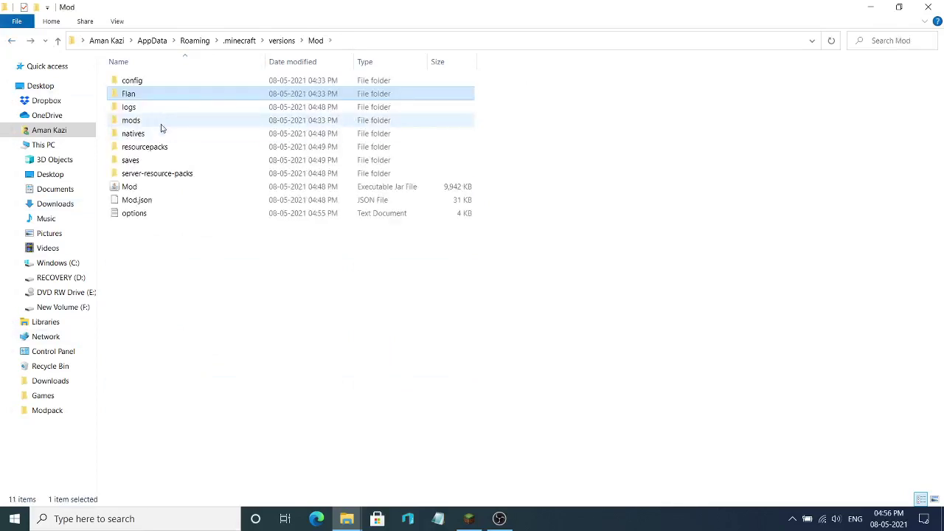
pyautogui.doubleClick(160, 119)
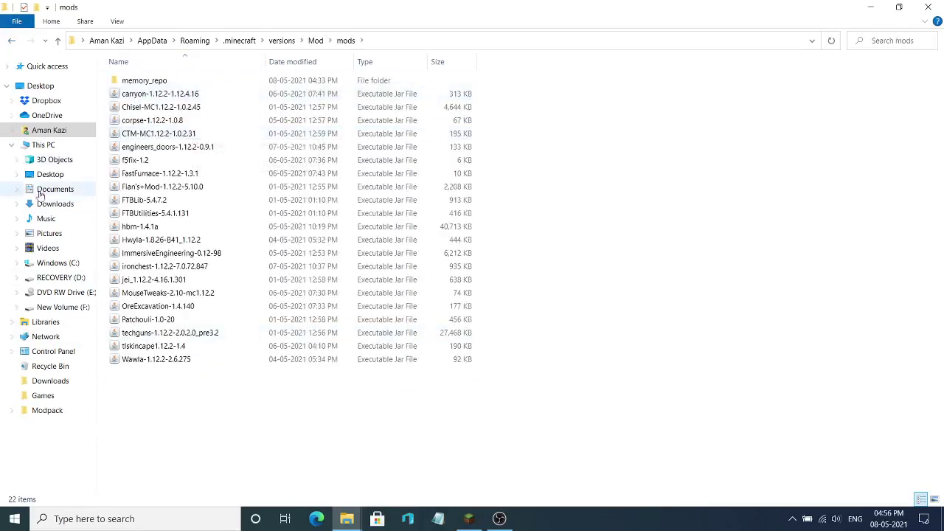
pyautogui.click(11, 40)
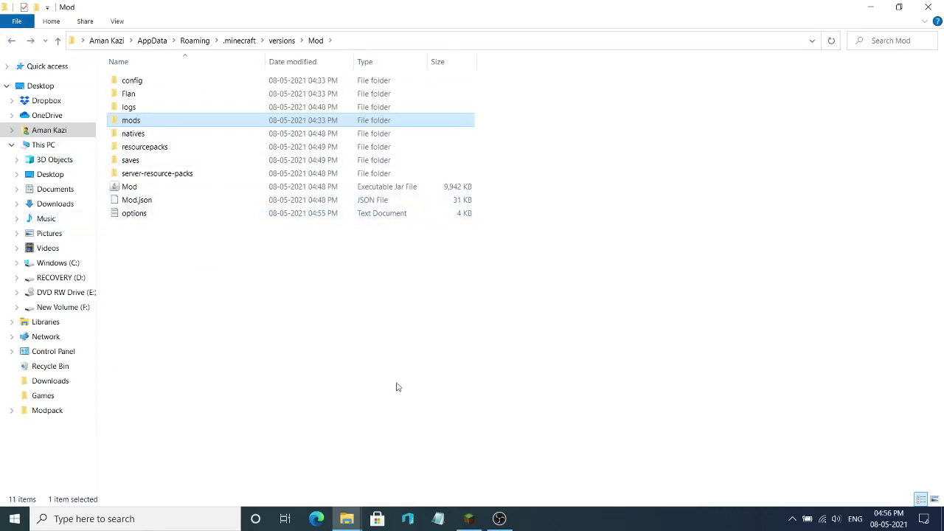
pyautogui.click(51, 381)
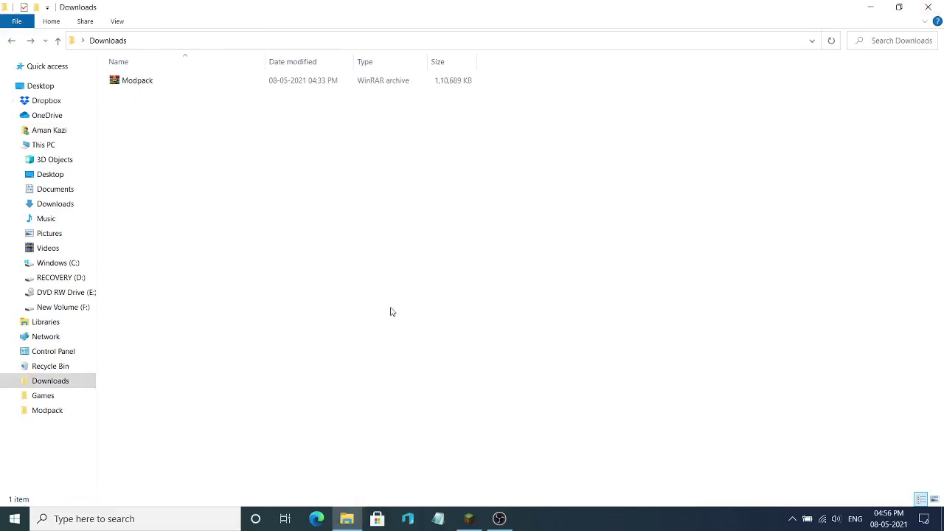
pyautogui.click(929, 6)
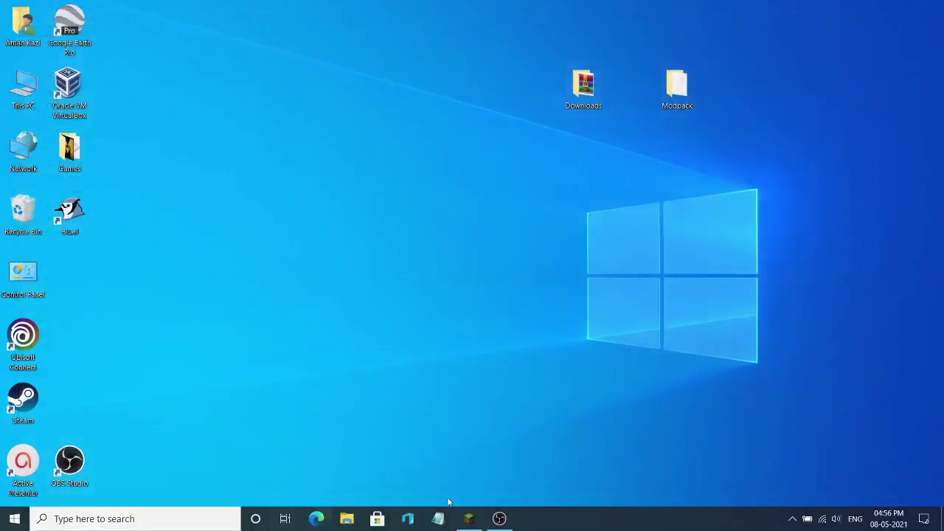
# - Switch to TLauncher, launch the game with the Release Mod version, and close the launcher window
pyautogui.click(465, 519)
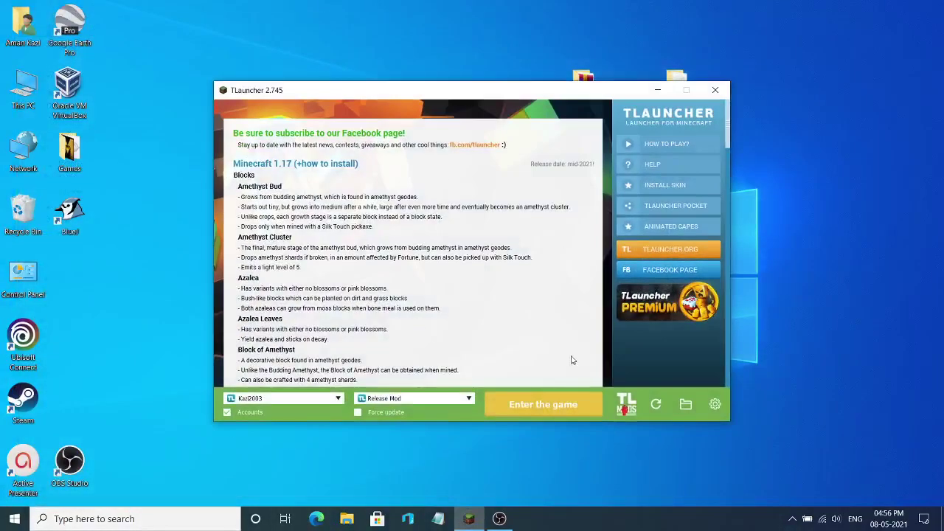
pyautogui.click(467, 400)
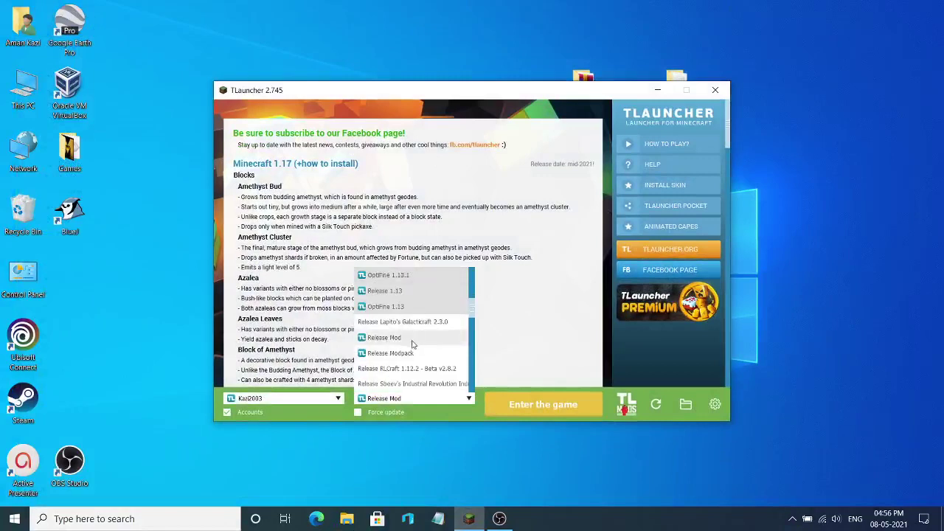
pyautogui.click(427, 355)
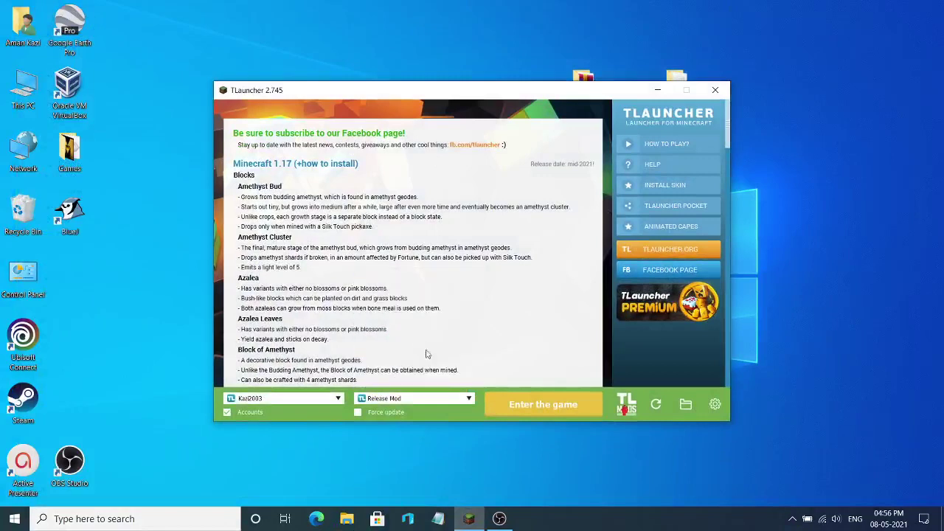
pyautogui.click(427, 405)
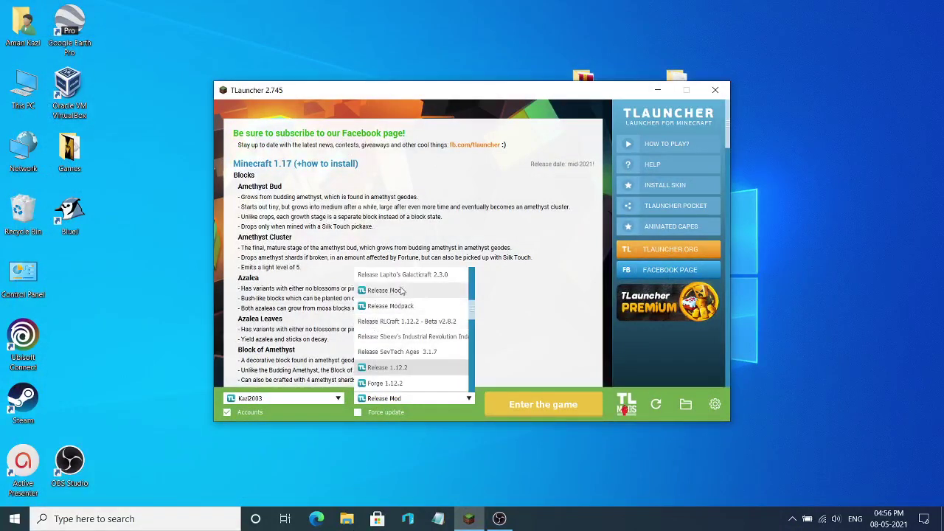
pyautogui.click(402, 291)
pyautogui.click(573, 398)
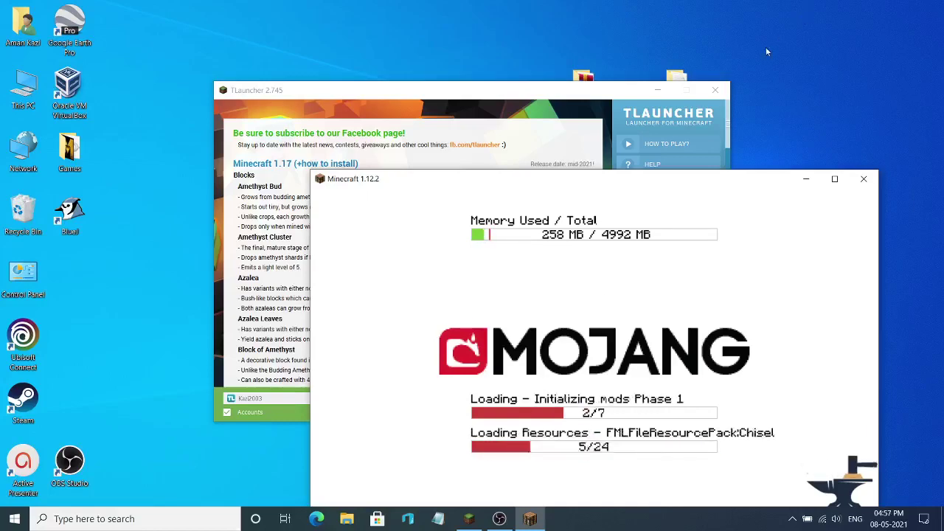
pyautogui.click(715, 90)
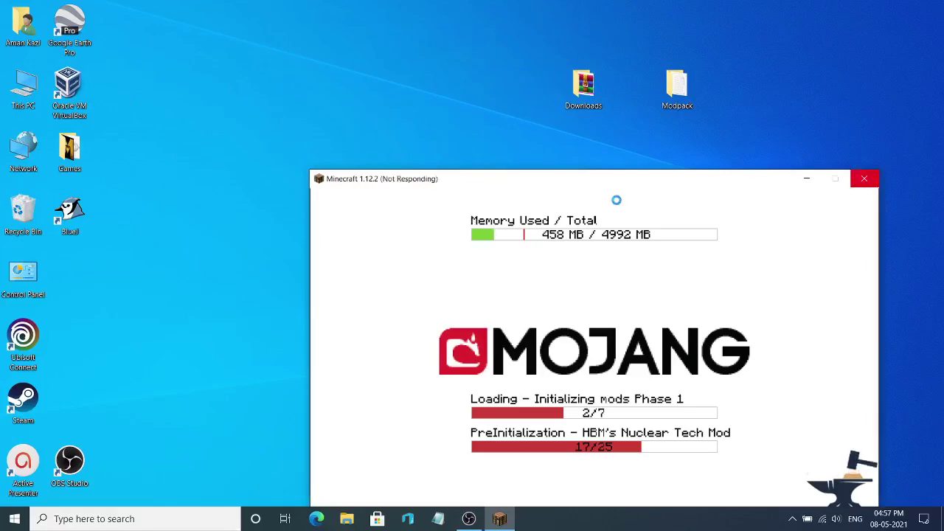
pyautogui.click(468, 518)
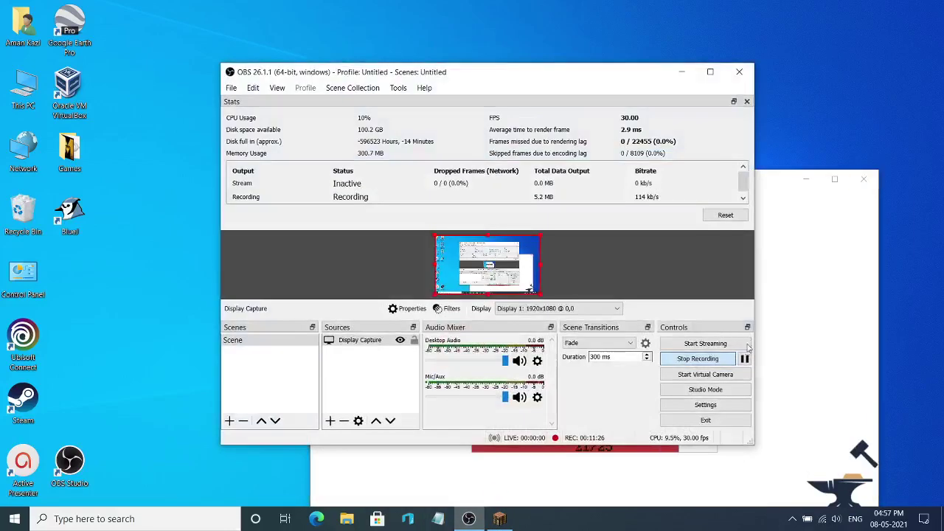
pyautogui.click(478, 512)
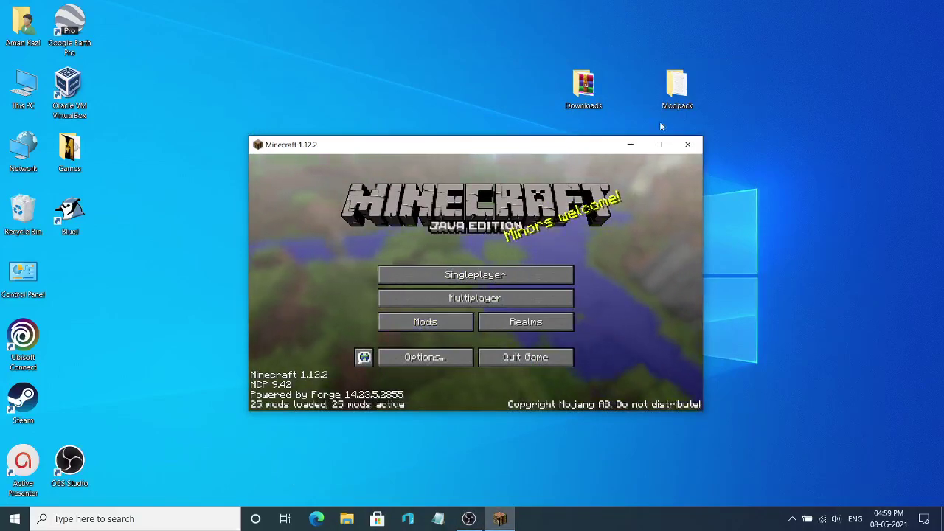
# - Maximise the Minecraft window, examine the entries of the Mod List from Minecraft Forge to Mouse Tweaks, and return to the title screen
pyautogui.click(659, 144)
pyautogui.click(369, 342)
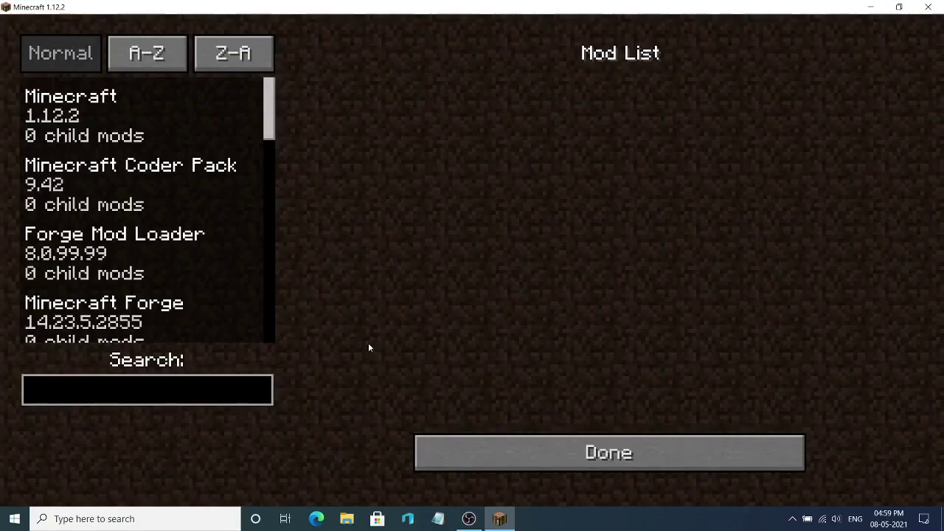
pyautogui.scroll(-5, 98, 169)
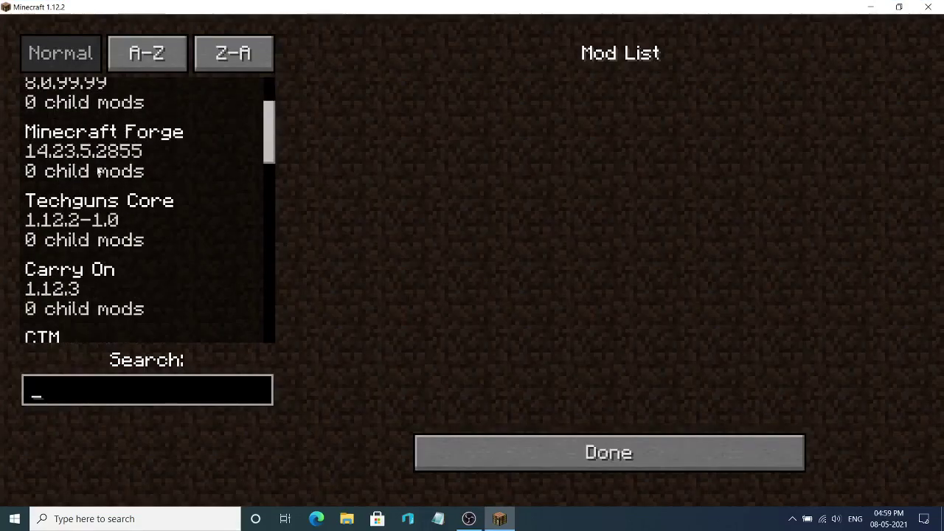
pyautogui.click(61, 230)
pyautogui.click(101, 144)
pyautogui.click(76, 264)
pyautogui.scroll(-3, 76, 264)
pyautogui.click(81, 264)
pyautogui.scroll(-3, 83, 264)
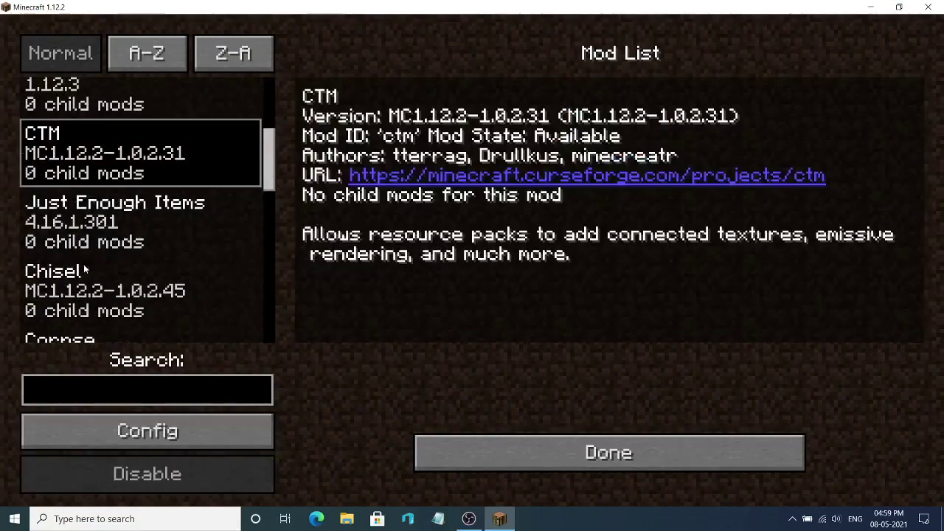
pyautogui.click(81, 219)
pyautogui.scroll(-6, 81, 220)
pyautogui.click(107, 168)
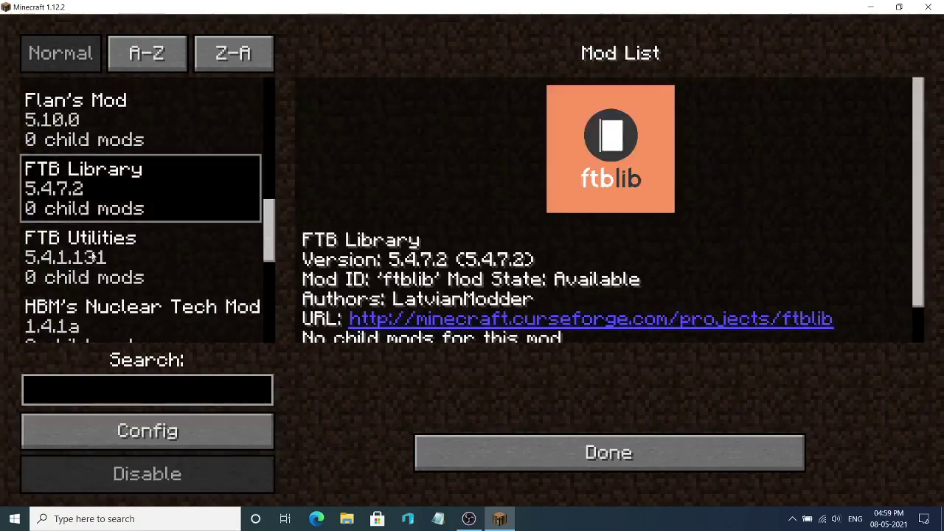
pyautogui.click(108, 270)
pyautogui.click(107, 298)
pyautogui.scroll(-3, 108, 299)
pyautogui.click(111, 292)
pyautogui.scroll(-4, 111, 291)
pyautogui.click(116, 285)
pyautogui.scroll(-3, 116, 285)
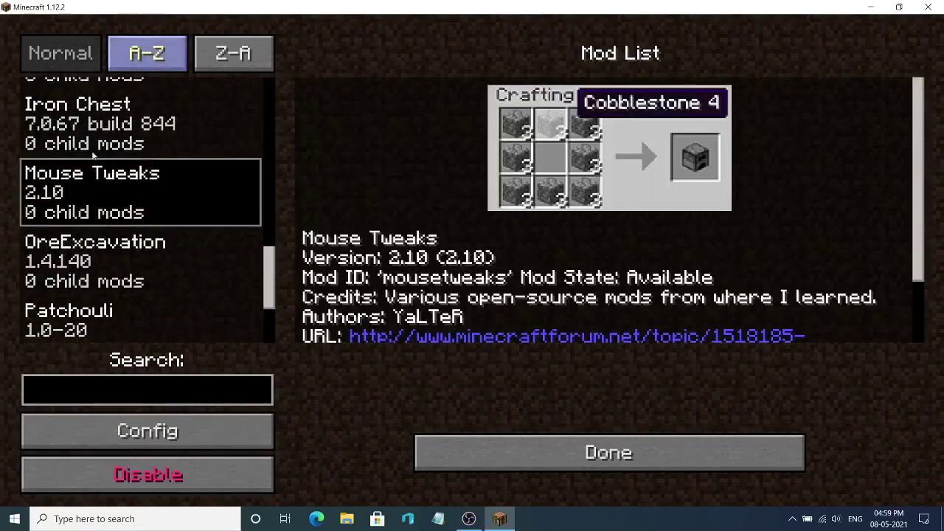
pyautogui.click(553, 461)
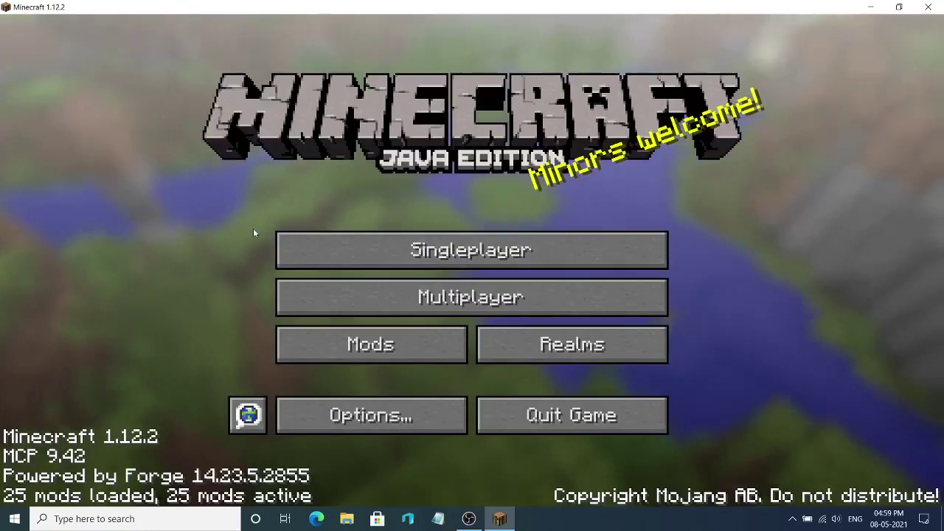
# - Set Particles to Decreased in the game's Video Settings and confirm
pyautogui.click(351, 400)
pyautogui.click(420, 242)
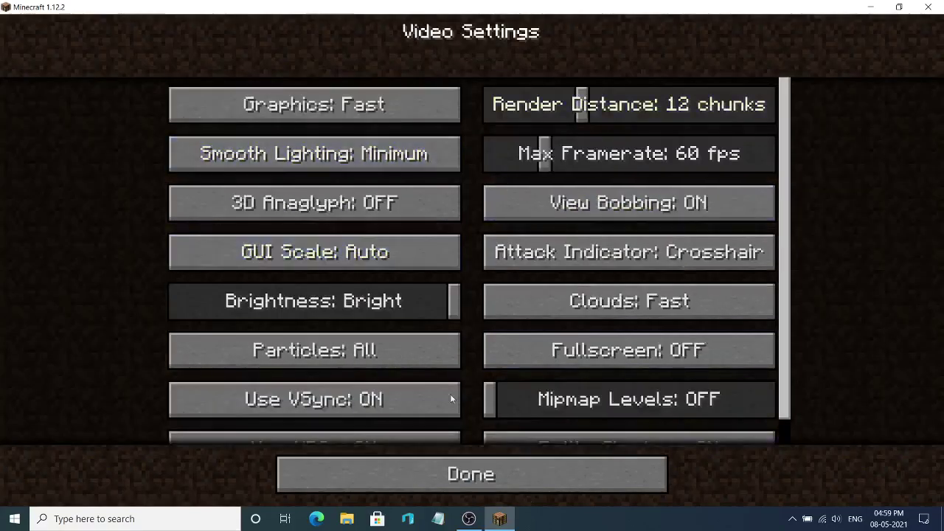
pyautogui.scroll(-1, 452, 400)
pyautogui.click(357, 325)
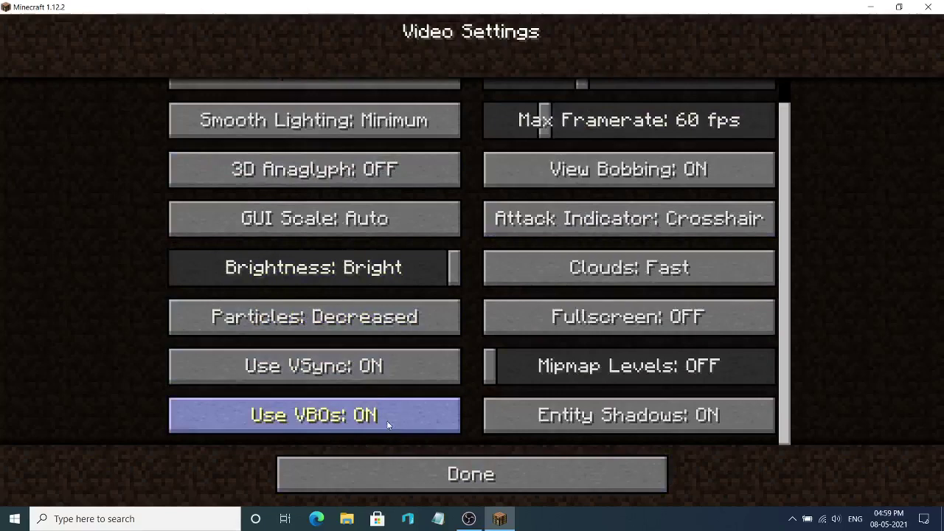
pyautogui.click(362, 479)
# - Examine the keybinds in the game's Controls settings, from Movement through the Carry On, FTB Mods and Flan's Mod sections
pyautogui.click(616, 264)
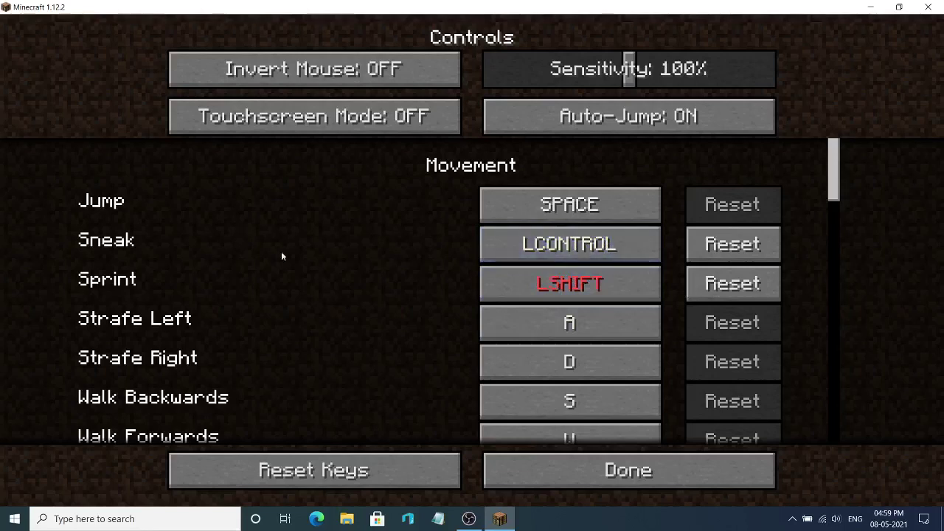
pyautogui.scroll(-2, 580, 244)
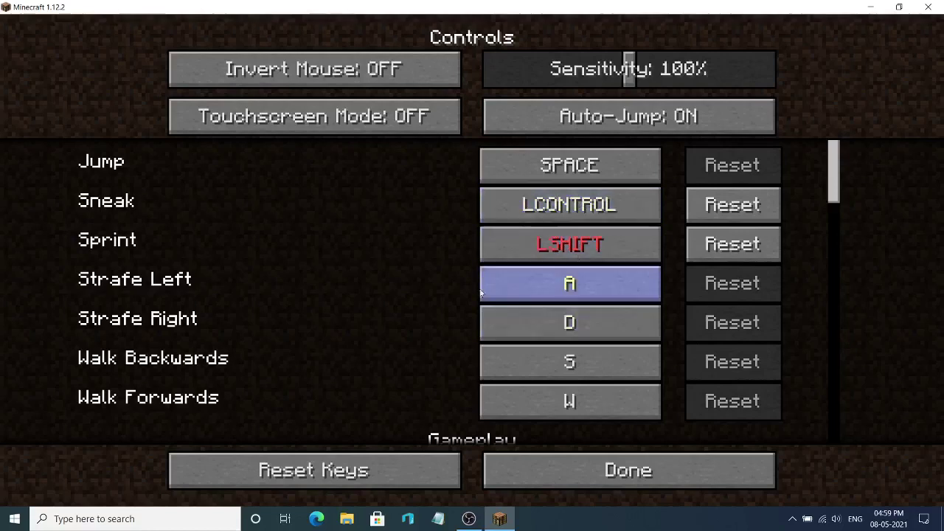
pyautogui.scroll(-15, 539, 310)
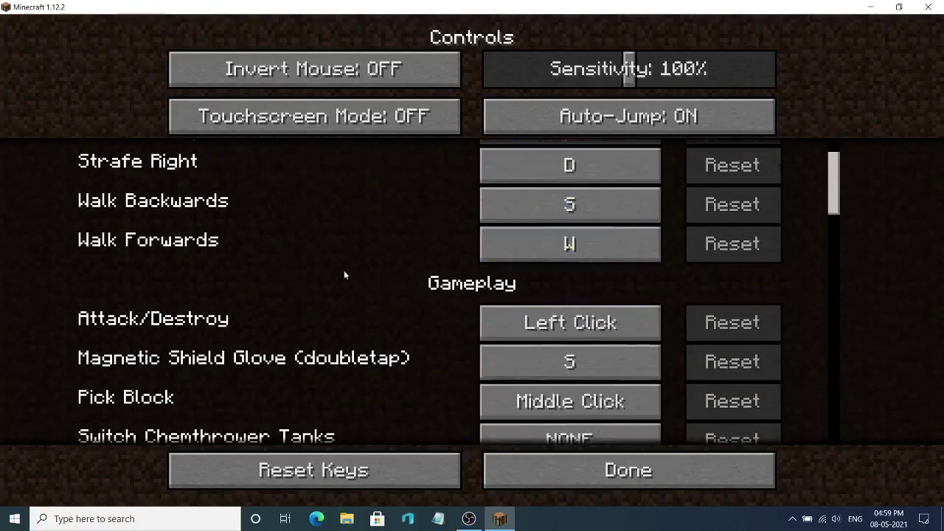
pyautogui.scroll(-6, 501, 322)
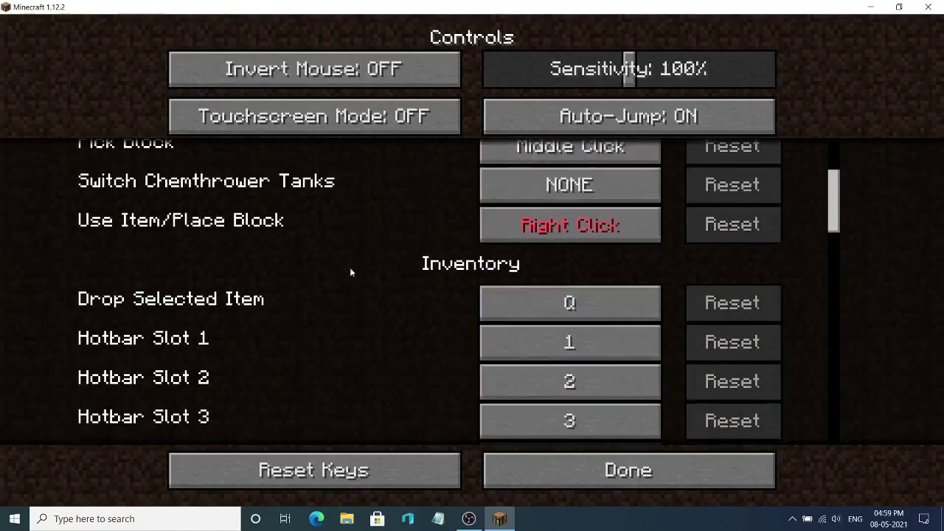
pyautogui.scroll(-10, 641, 260)
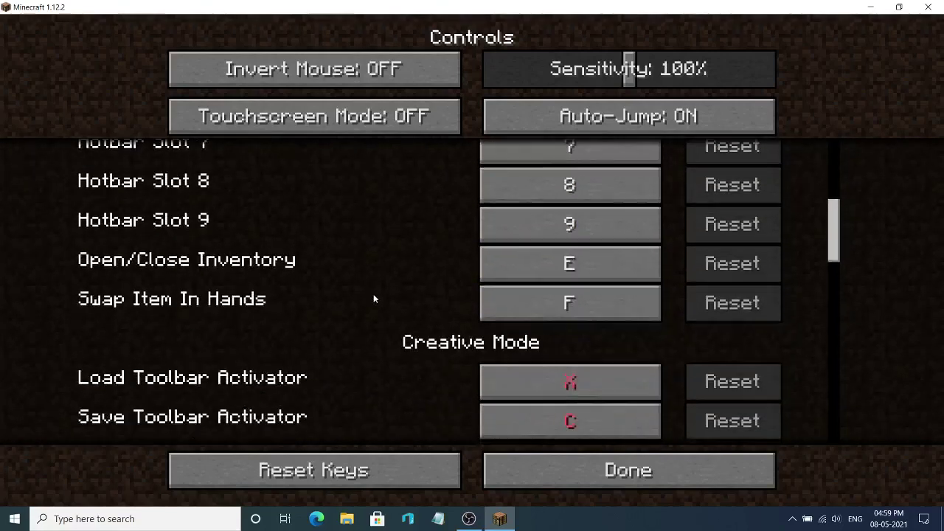
pyautogui.scroll(-17, 376, 298)
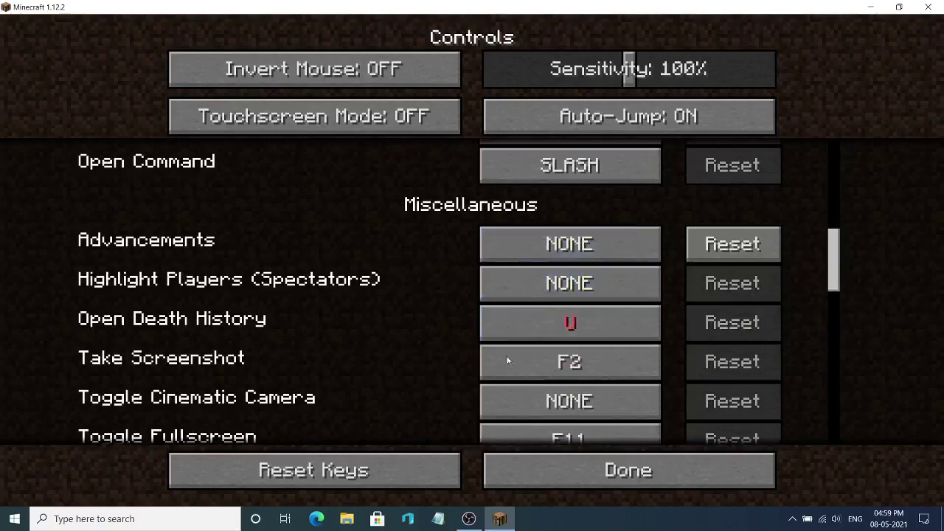
pyautogui.scroll(-7, 506, 326)
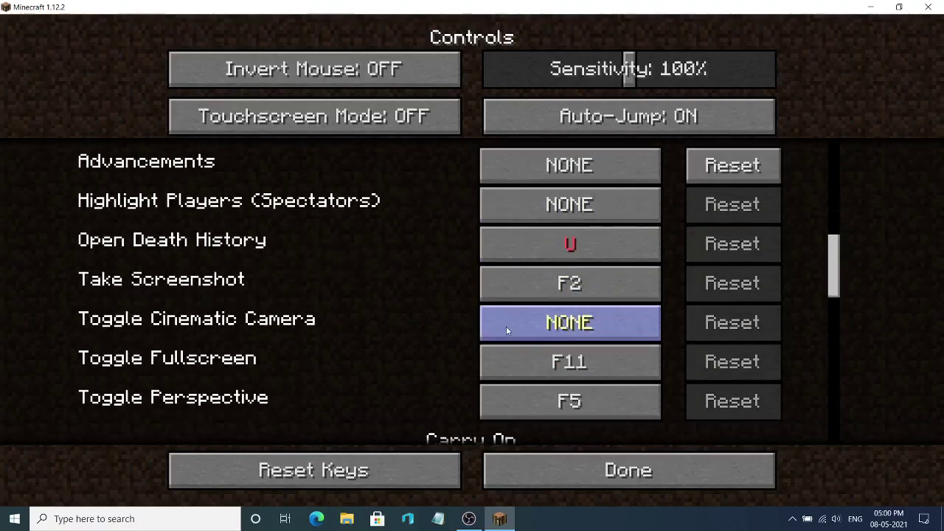
pyautogui.scroll(-8, 476, 318)
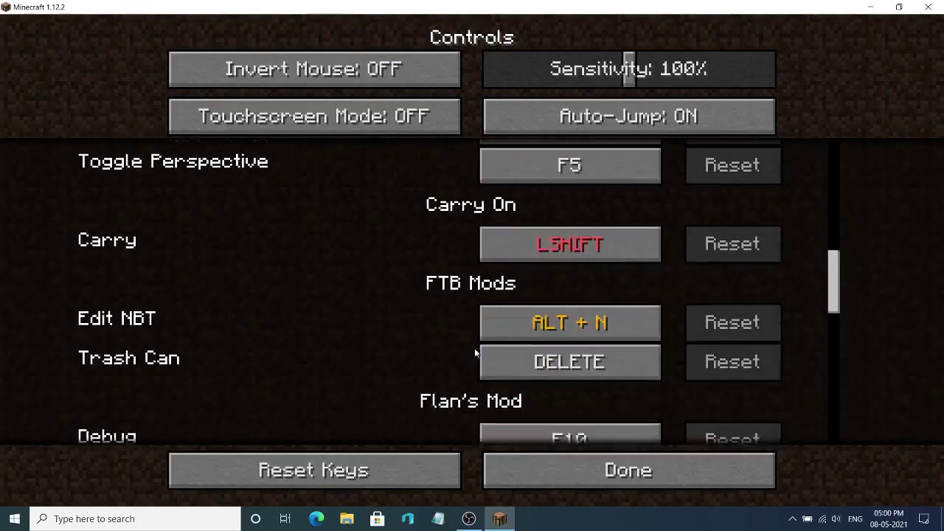
pyautogui.scroll(-5, 465, 322)
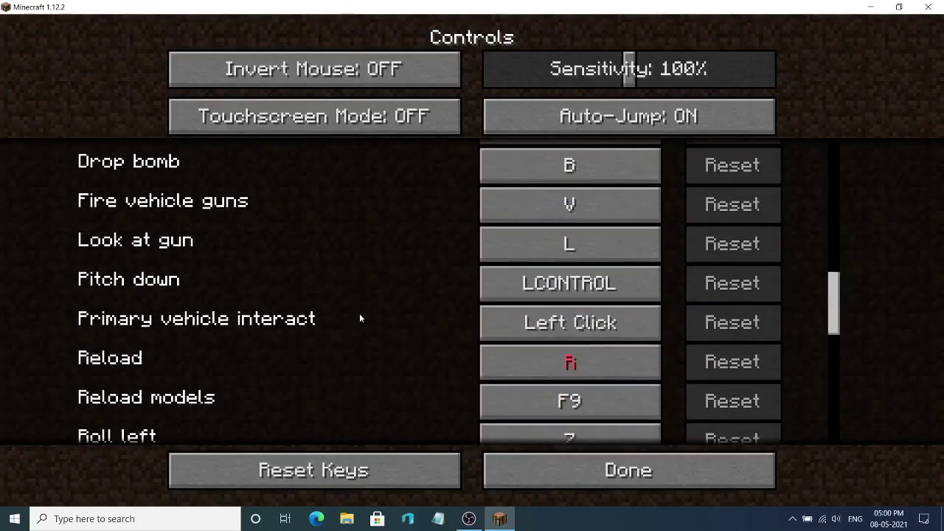
pyautogui.scroll(3, 361, 317)
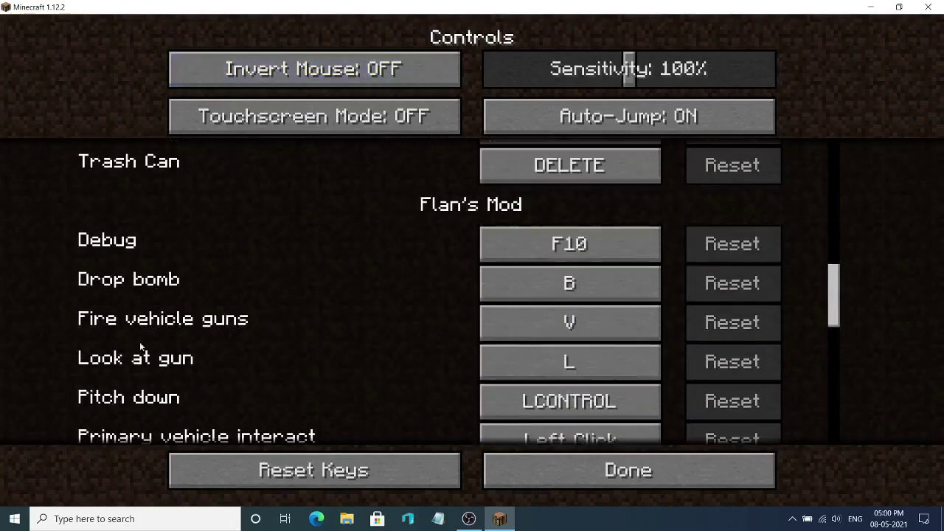